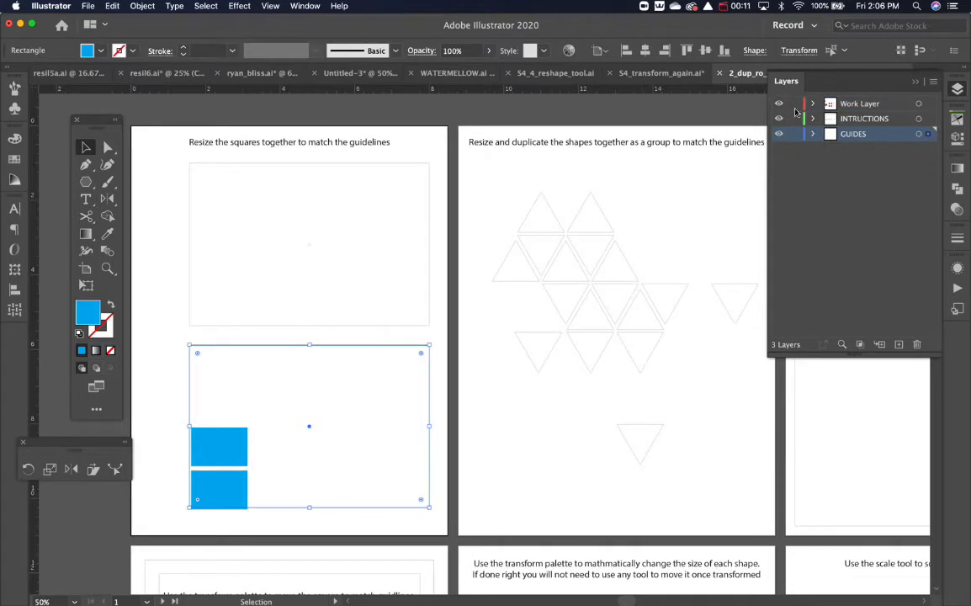
# Step: Lock the GUIDES layer and make Work Layer the active layer
pyautogui.click(794, 134)
pyautogui.click(860, 105)
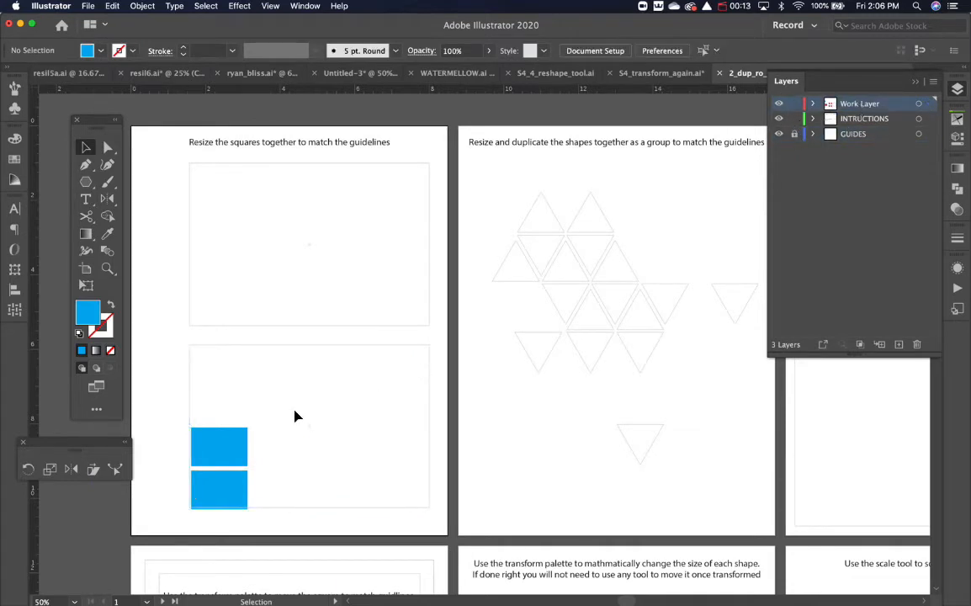
# Step: Group the two small blue squares and scale them together to fill both guide rectangles on the first artboard
pyautogui.moveTo(294, 415); pyautogui.dragTo(200, 527)
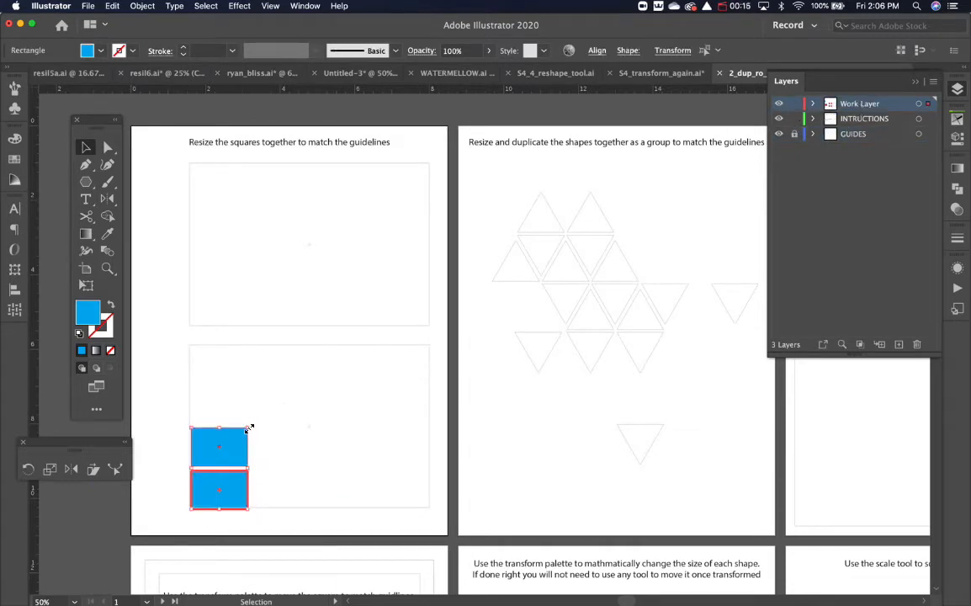
pyautogui.press('super+g')
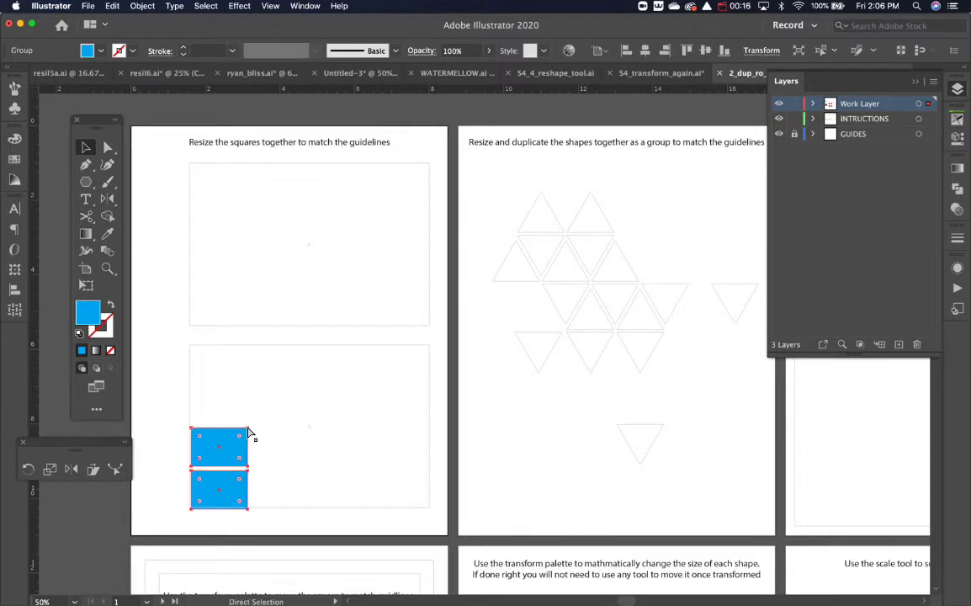
pyautogui.moveTo(248, 430); pyautogui.dragTo(481, 167)
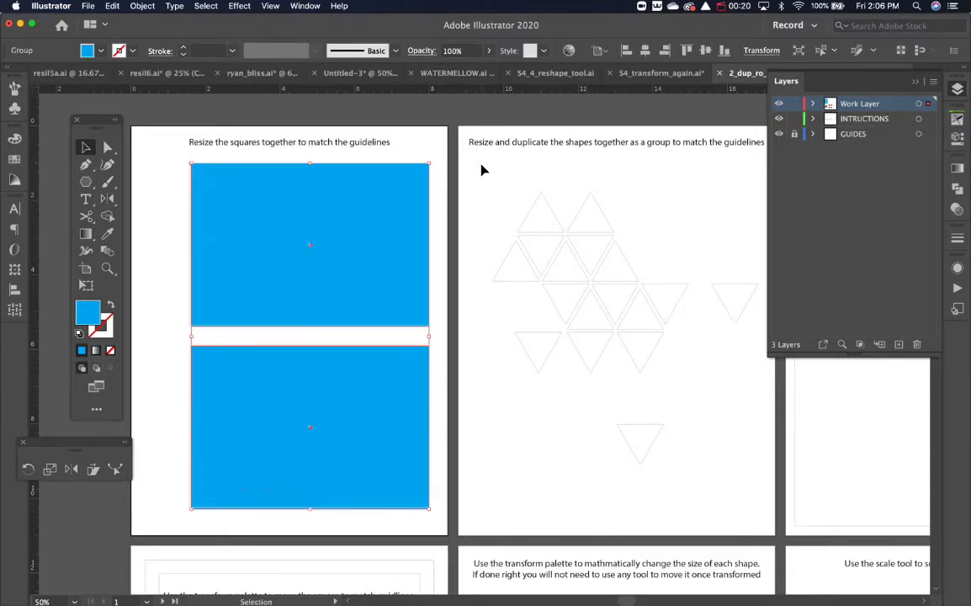
pyautogui.click(180, 278)
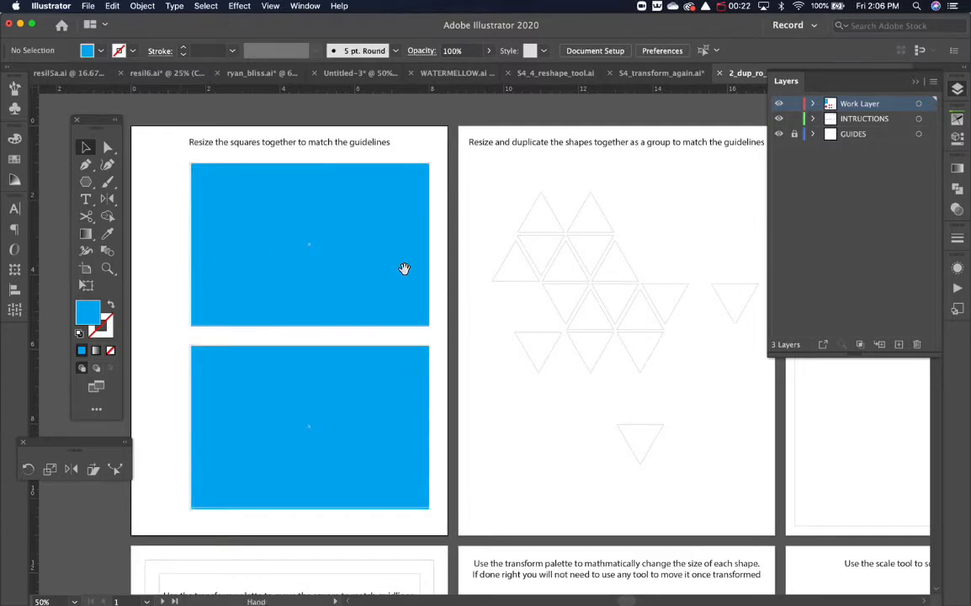
pyautogui.hscroll(5, 283, 301)
pyautogui.click(85, 181)
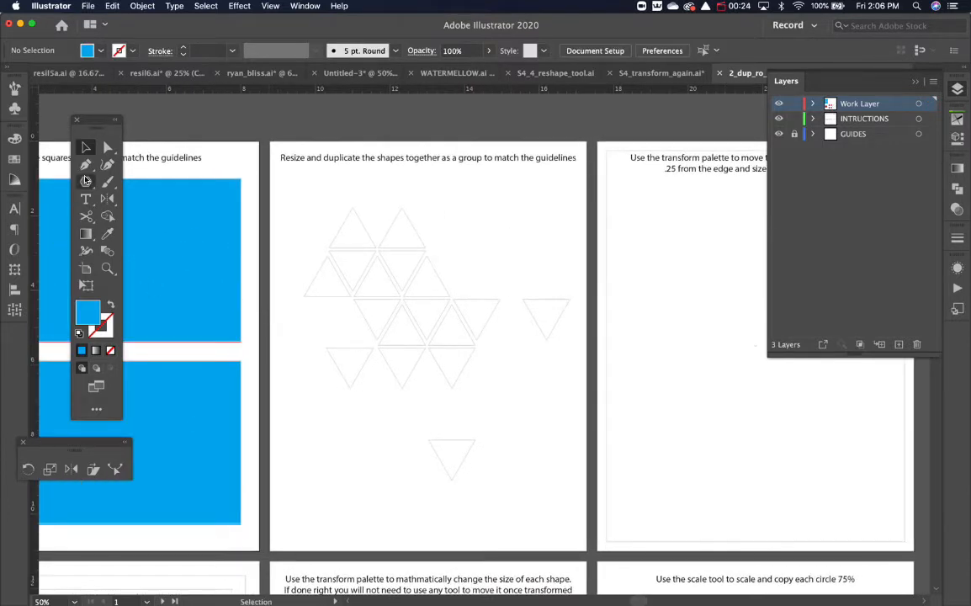
pyautogui.moveTo(476, 277); pyautogui.dragTo(477, 275)
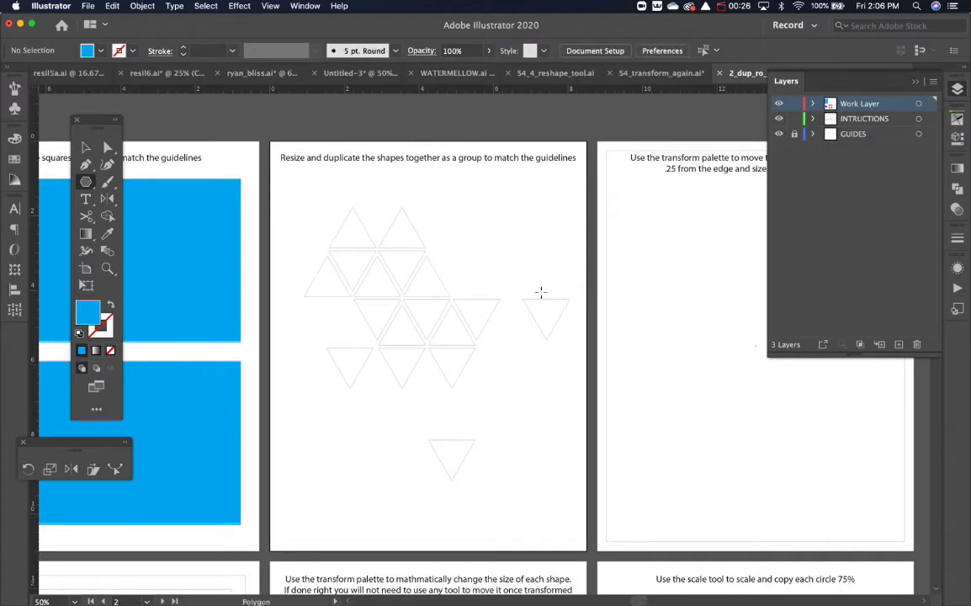
pyautogui.click(493, 266)
pyautogui.press('Return')
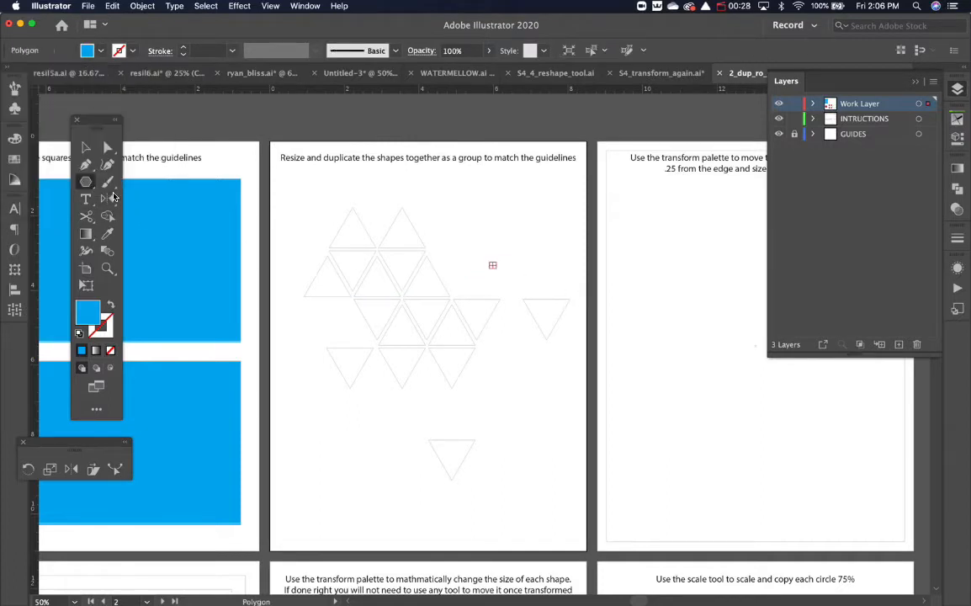
pyautogui.press('BackSpace')
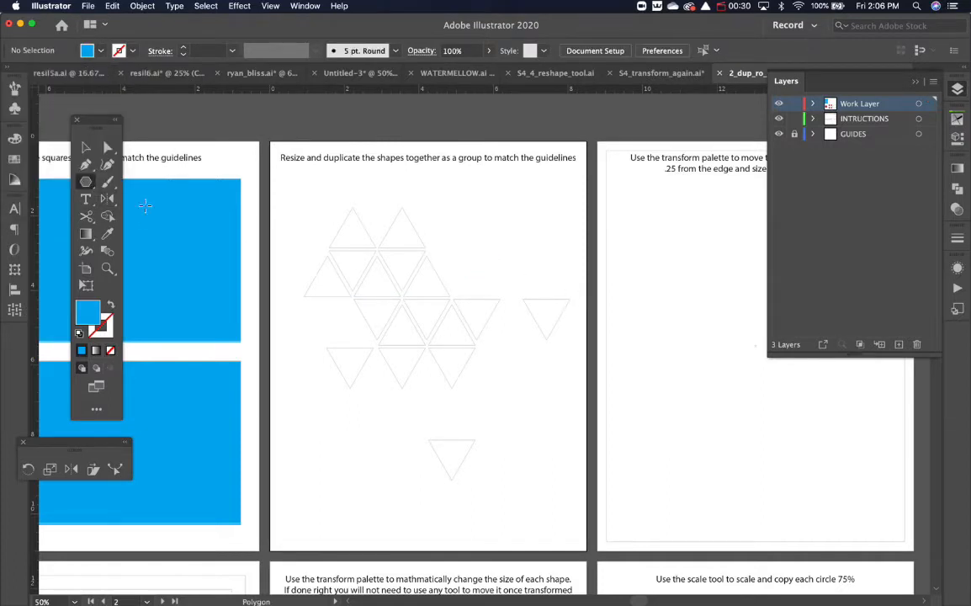
# Step: Create a 3-sided polygon with a 0.0492 in radius on the second artboard, and place it enlarged over the guide triangles
pyautogui.click(478, 245)
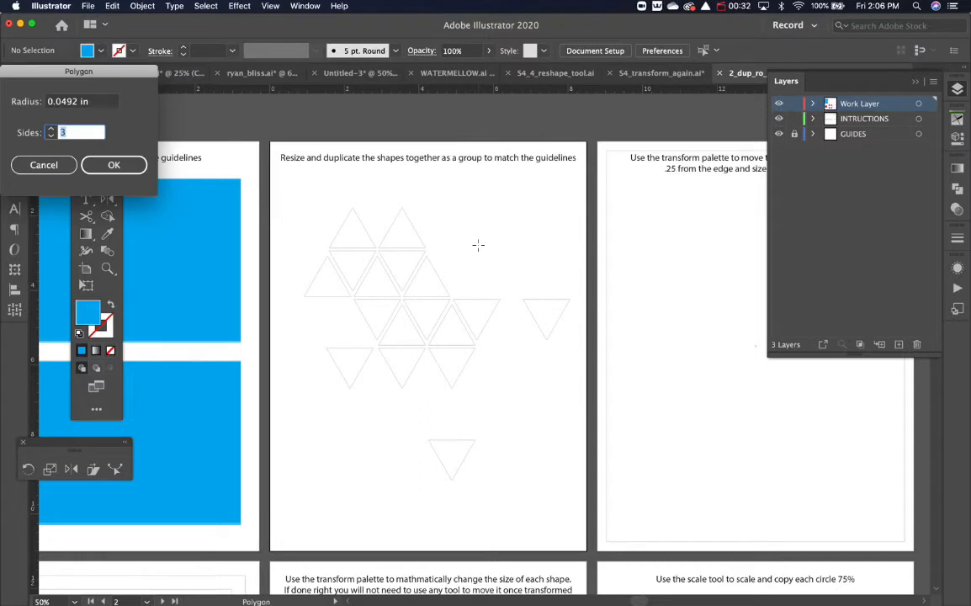
pyautogui.click(131, 164)
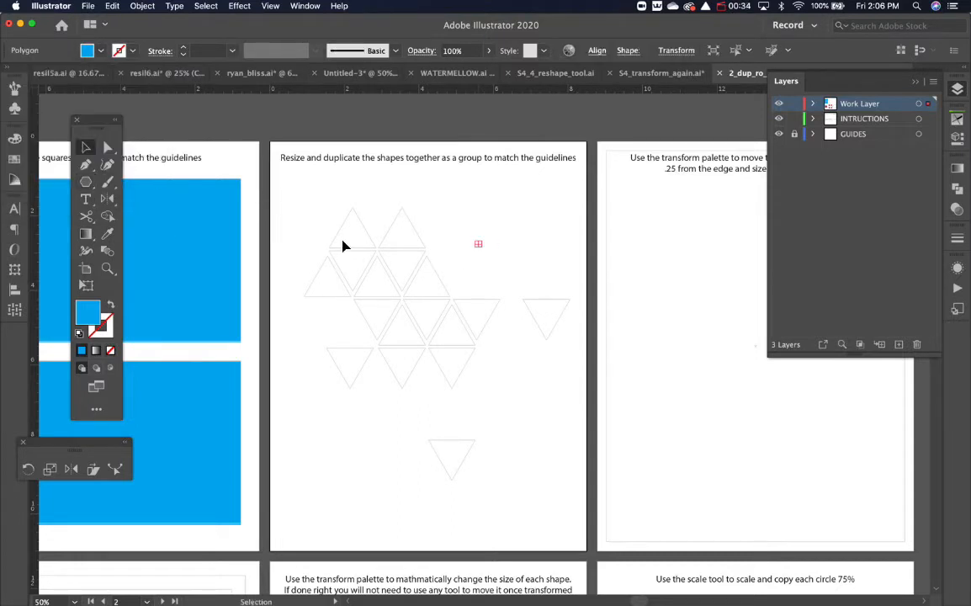
pyautogui.moveTo(479, 249); pyautogui.dragTo(374, 266)
# Step: Scale and position the blue triangle so it exactly covers the second guide triangle in the top row
pyautogui.press('super+equal')
pyautogui.press('super+equal')
pyautogui.press('super+equal')
pyautogui.press('super+equal')
pyautogui.press('super+equal')
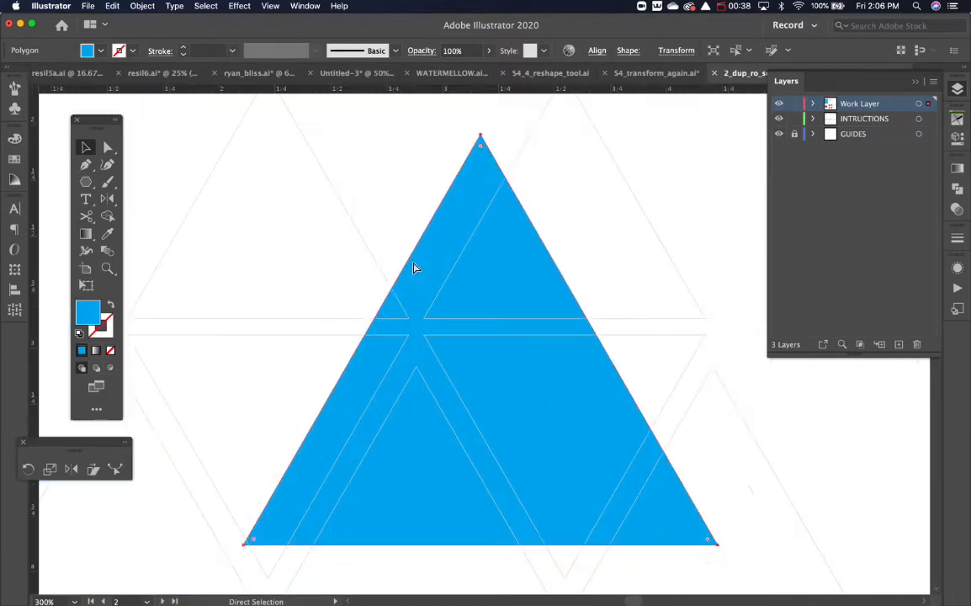
pyautogui.press('super+minus')
pyautogui.moveTo(516, 382); pyautogui.dragTo(572, 341)
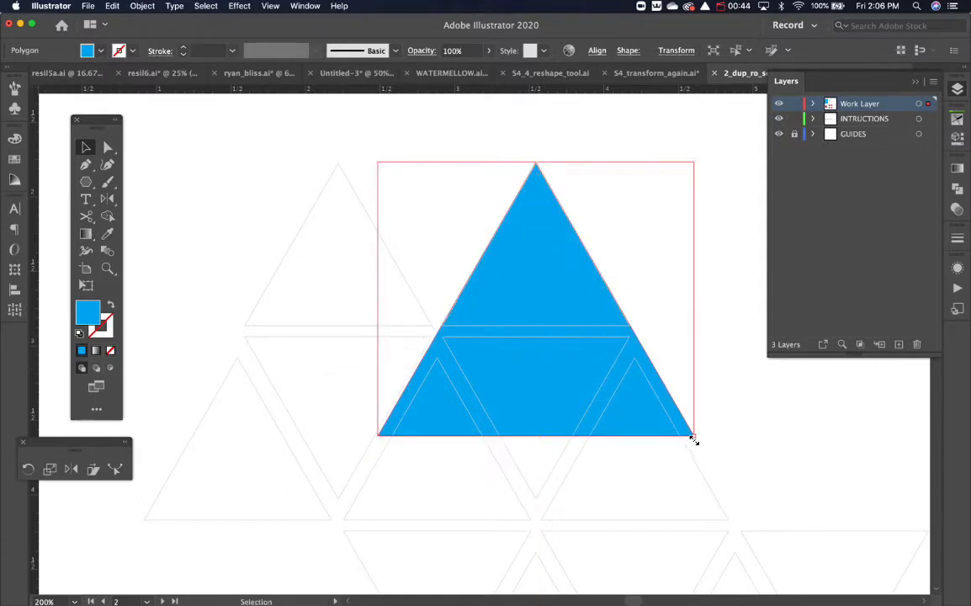
pyautogui.moveTo(693, 439); pyautogui.dragTo(693, 439)
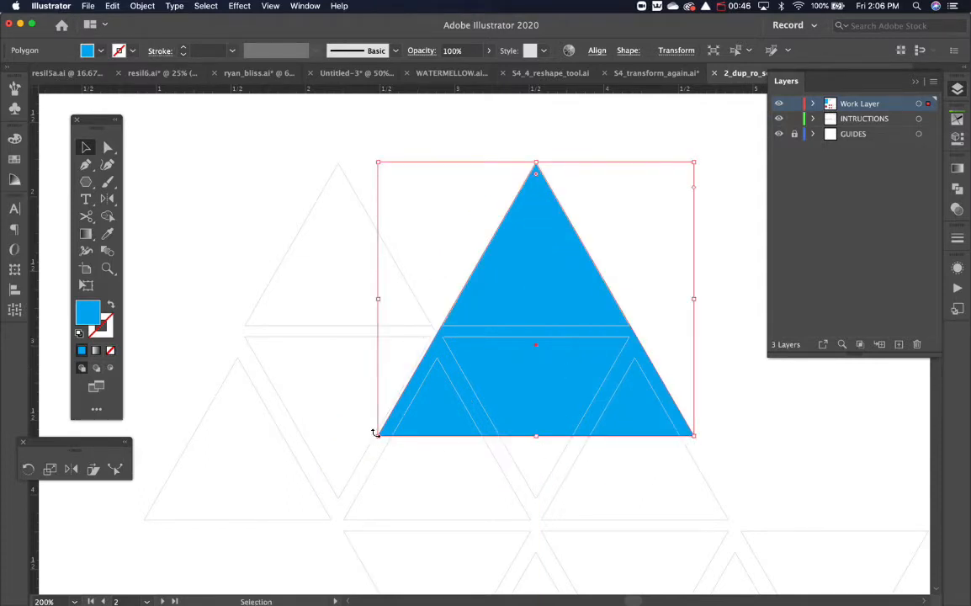
pyautogui.moveTo(376, 433); pyautogui.dragTo(506, 324)
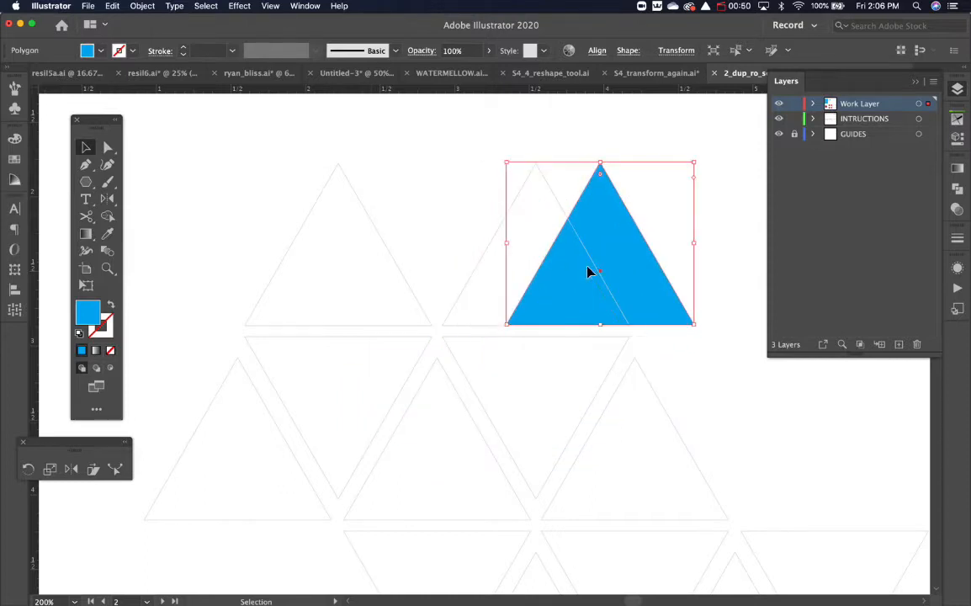
pyautogui.moveTo(588, 272); pyautogui.dragTo(532, 271)
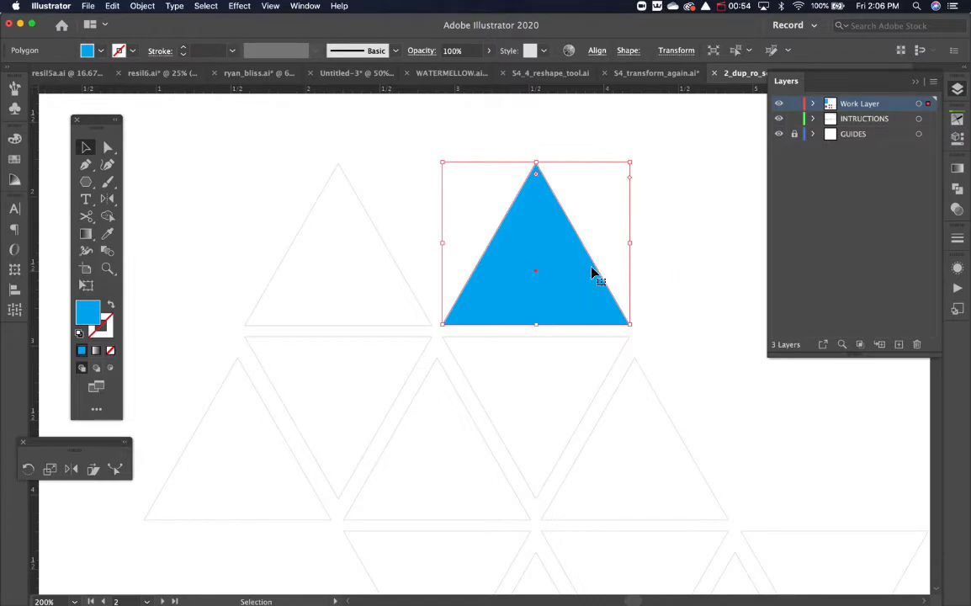
# Step: Make a copy of the triangle reflected on the horizontal axis and move it onto the inverted guide directly below
pyautogui.click(108, 200)
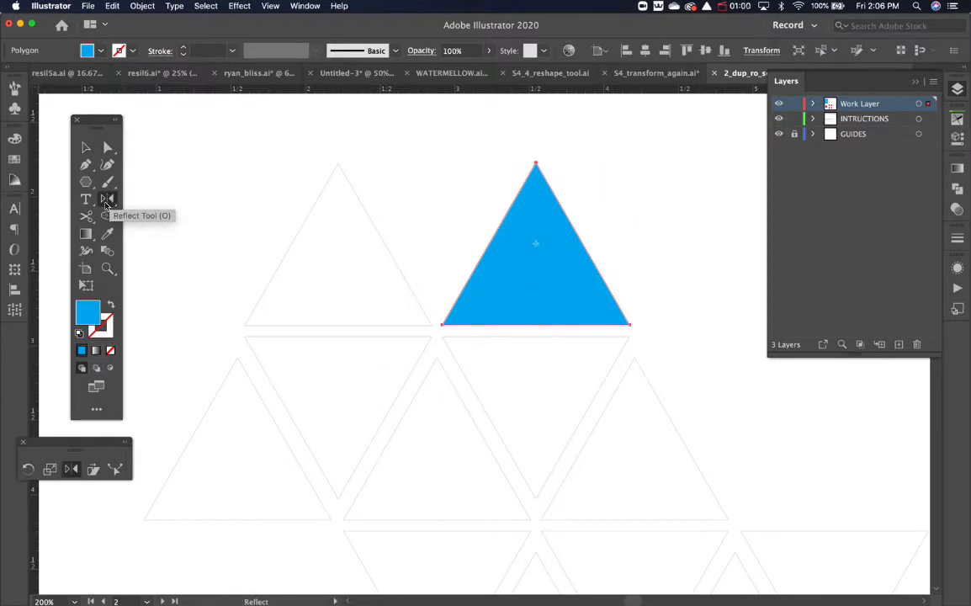
pyautogui.doubleClick(106, 202)
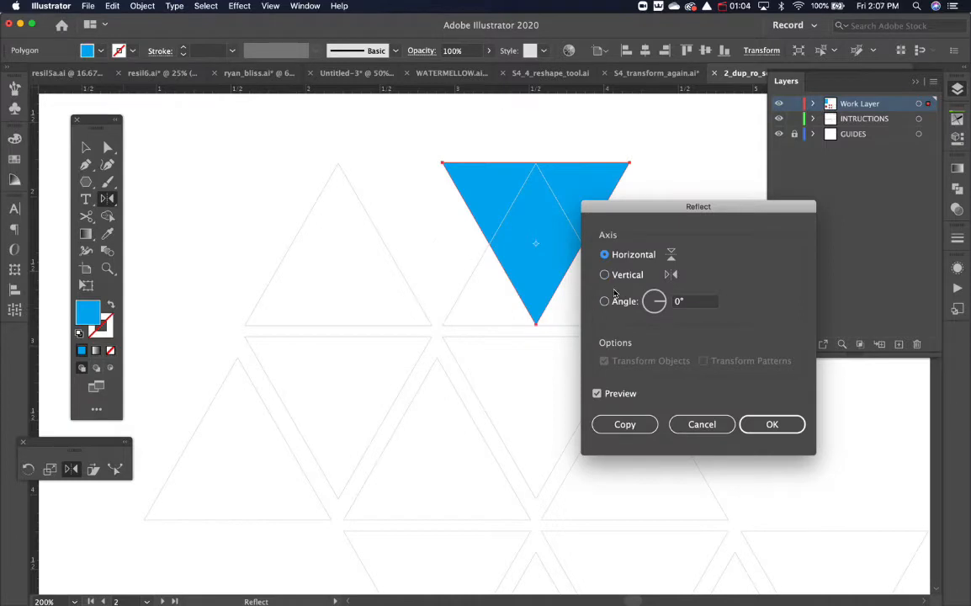
pyautogui.click(622, 424)
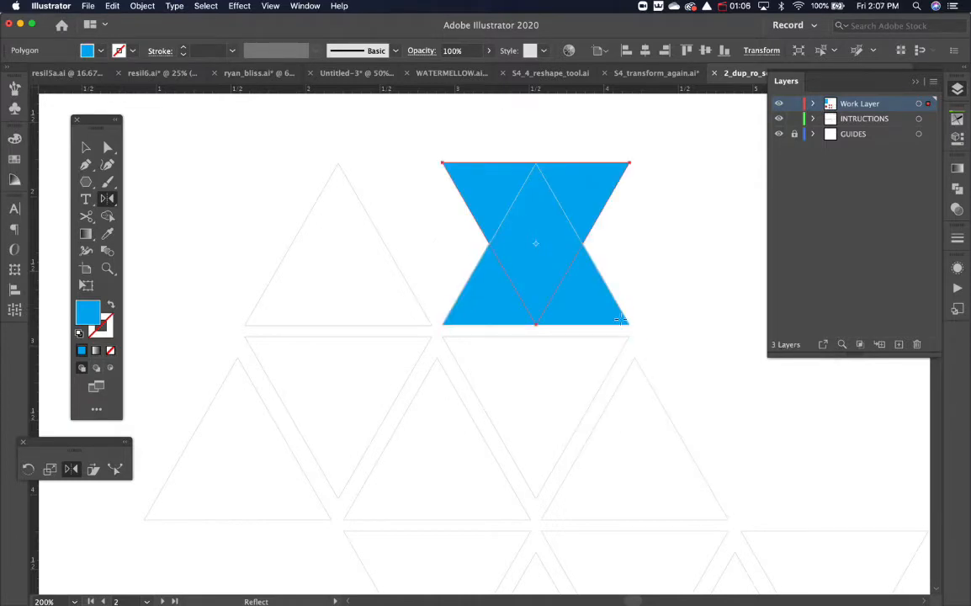
pyautogui.press('v')
pyautogui.moveTo(601, 192); pyautogui.dragTo(611, 367)
# Step: Select the upright and inverted triangles together and duplicate the pair onto the matching guides to their left
pyautogui.keyDown('shift'); pyautogui.click(586, 275); pyautogui.keyUp('shift')
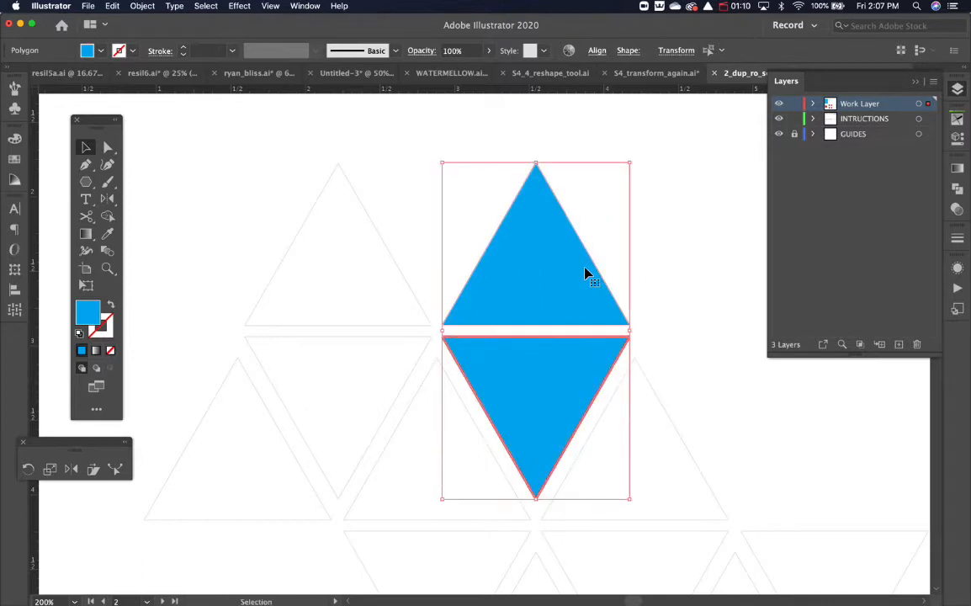
pyautogui.press('super+minus')
pyautogui.press('super+minus')
pyautogui.moveTo(549, 349); pyautogui.dragTo(433, 222)
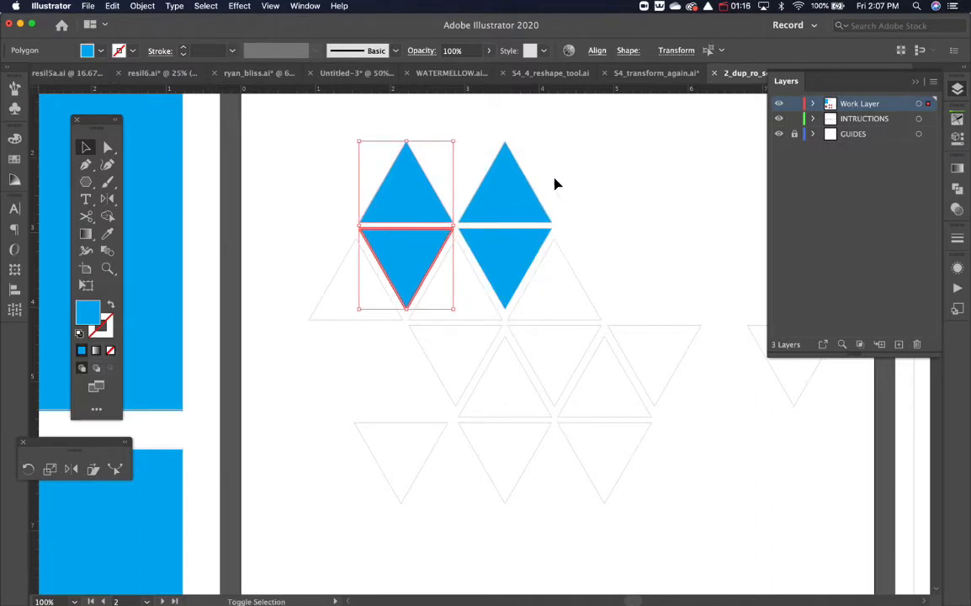
# Step: Duplicate the set of four triangles twice diagonally down to the right, matching the next guide rows each time
pyautogui.keyDown('shift'); pyautogui.click(505, 243); pyautogui.keyUp('shift')
pyautogui.moveTo(505, 243); pyautogui.dragTo(557, 342)
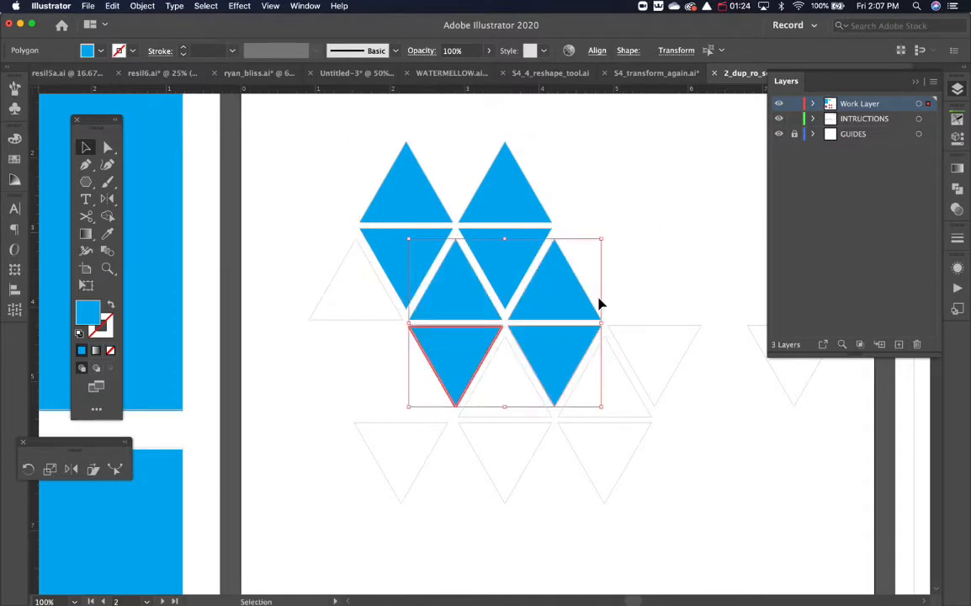
pyautogui.moveTo(574, 307); pyautogui.dragTo(622, 403)
pyautogui.click(713, 437)
# Step: Duplicate an inverted triangle onto the guide at the right end of its row and onto the isolated guide farther right
pyautogui.moveTo(698, 453); pyautogui.dragTo(597, 444)
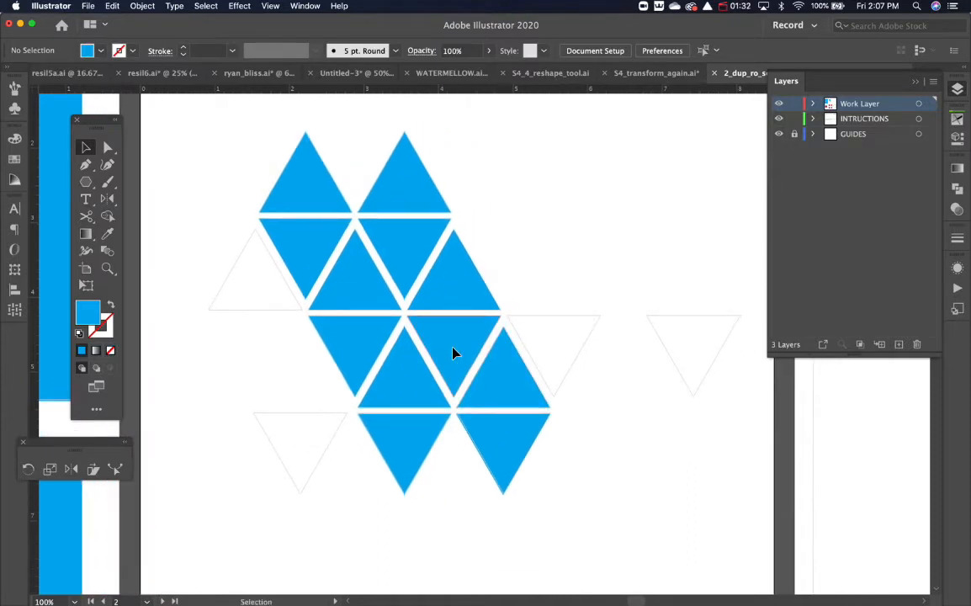
pyautogui.moveTo(454, 355); pyautogui.dragTo(693, 353)
pyautogui.click(650, 437)
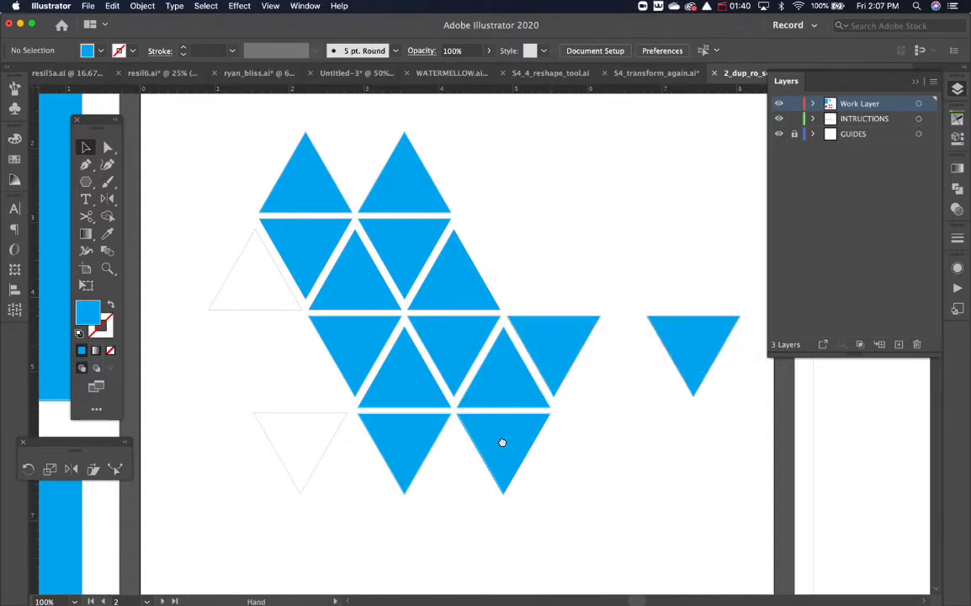
# Step: Duplicate an upright triangle onto the empty guide at the cluster's far left and an inverted one onto the bottom row's leftmost guide
pyautogui.hscroll(-3, 505, 421)
pyautogui.click(446, 301)
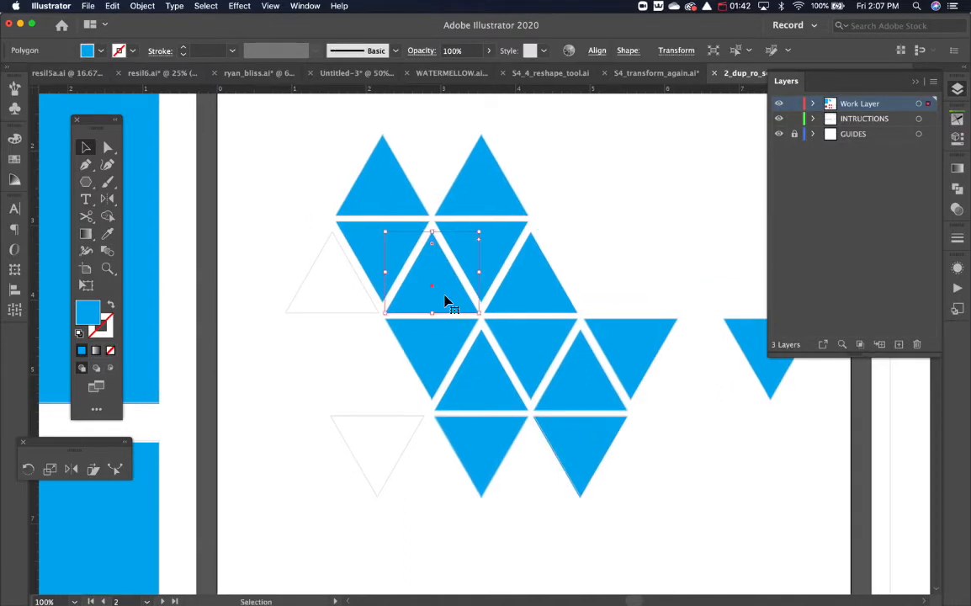
pyautogui.moveTo(445, 301); pyautogui.dragTo(347, 301)
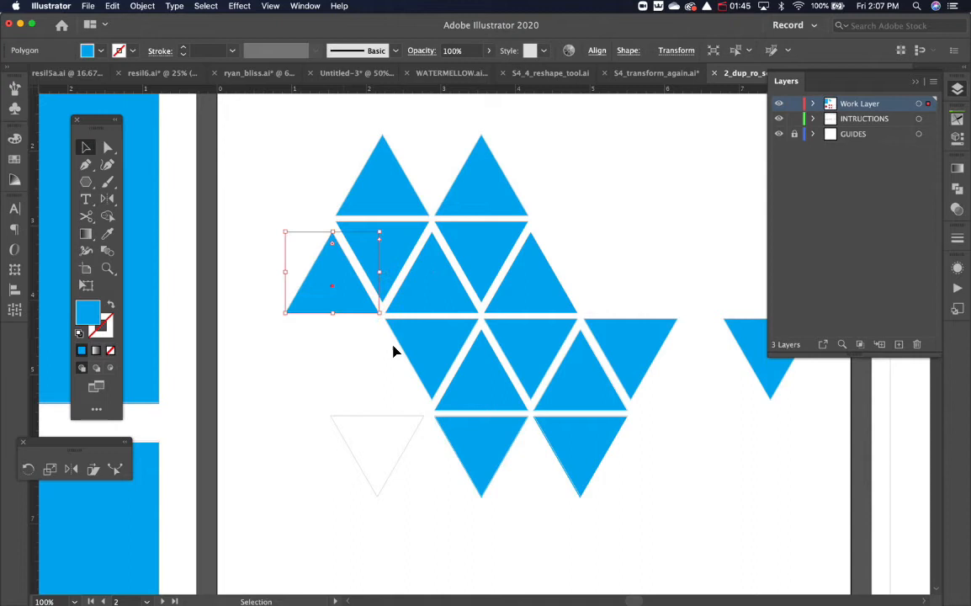
pyautogui.click(465, 432)
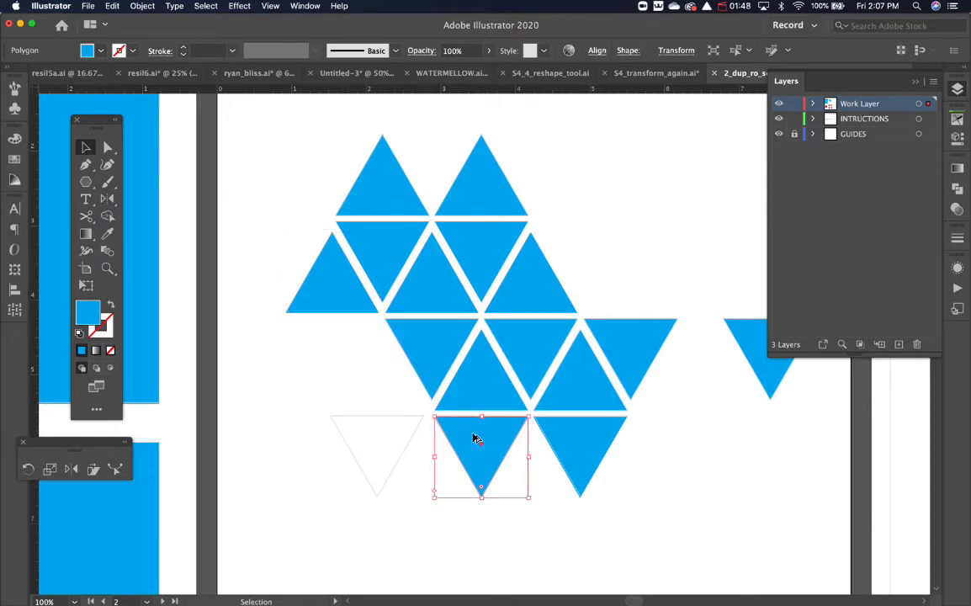
pyautogui.moveTo(473, 438); pyautogui.dragTo(368, 437)
pyautogui.click(336, 383)
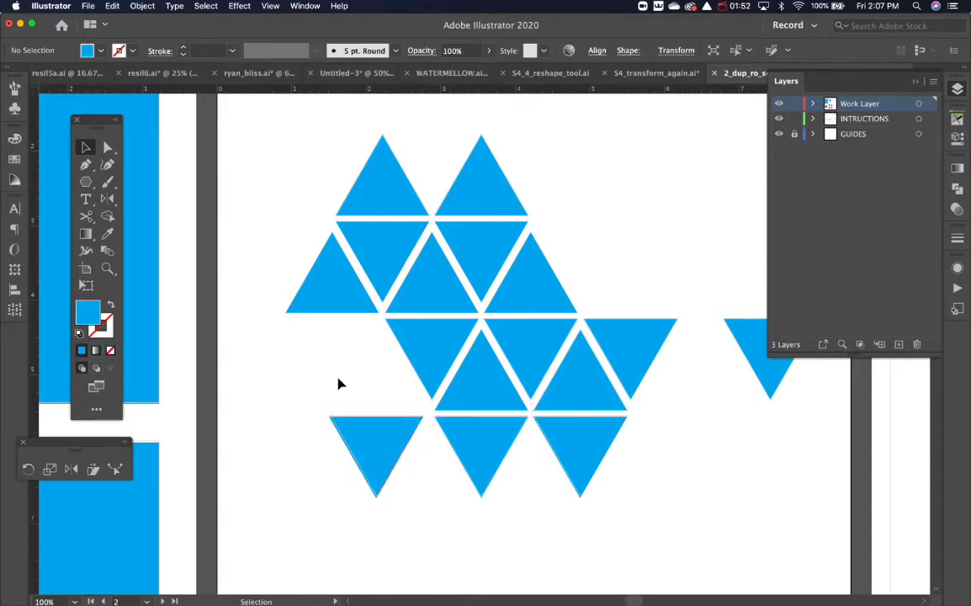
pyautogui.press('super+minus')
pyautogui.press('super+minus')
pyautogui.moveTo(548, 388); pyautogui.dragTo(343, 360)
pyautogui.moveTo(441, 367); pyautogui.dragTo(333, 359)
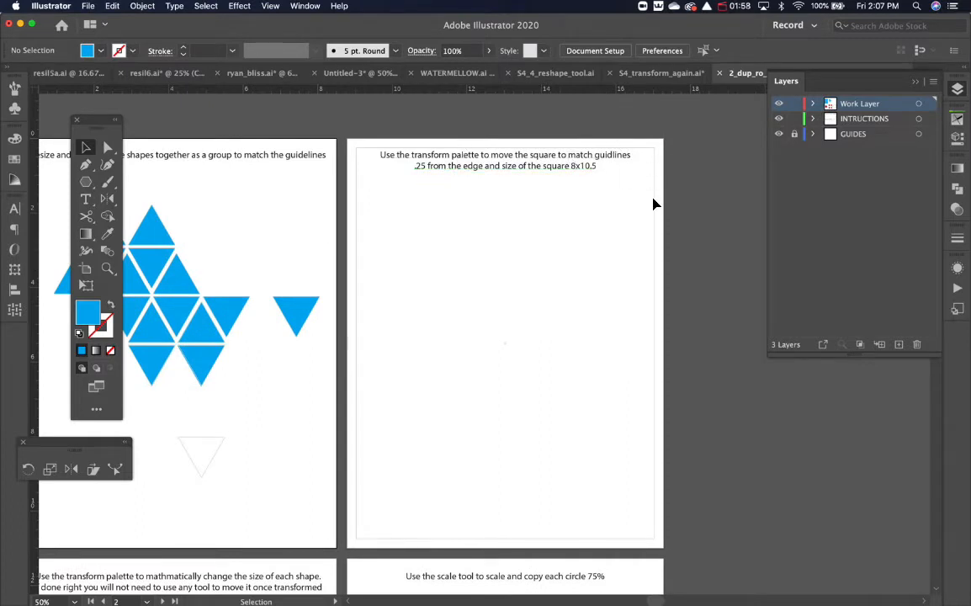
pyautogui.moveTo(85, 181); pyautogui.dragTo(123, 182)
pyautogui.moveTo(357, 148); pyautogui.dragTo(653, 535)
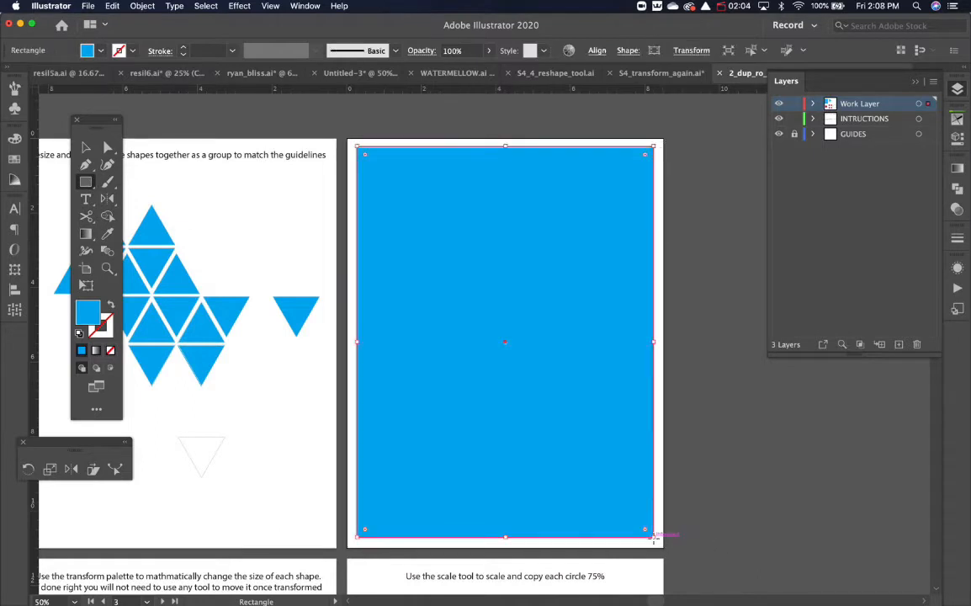
pyautogui.press('super+z')
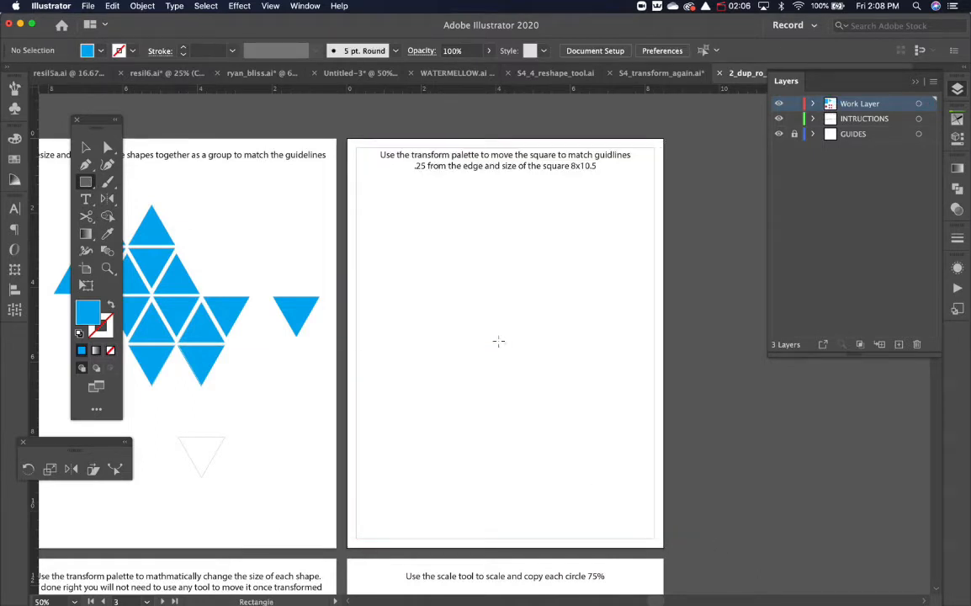
# Step: Create a rectangle 8 in wide and 10.5 in high on the third artboard
pyautogui.click(498, 341)
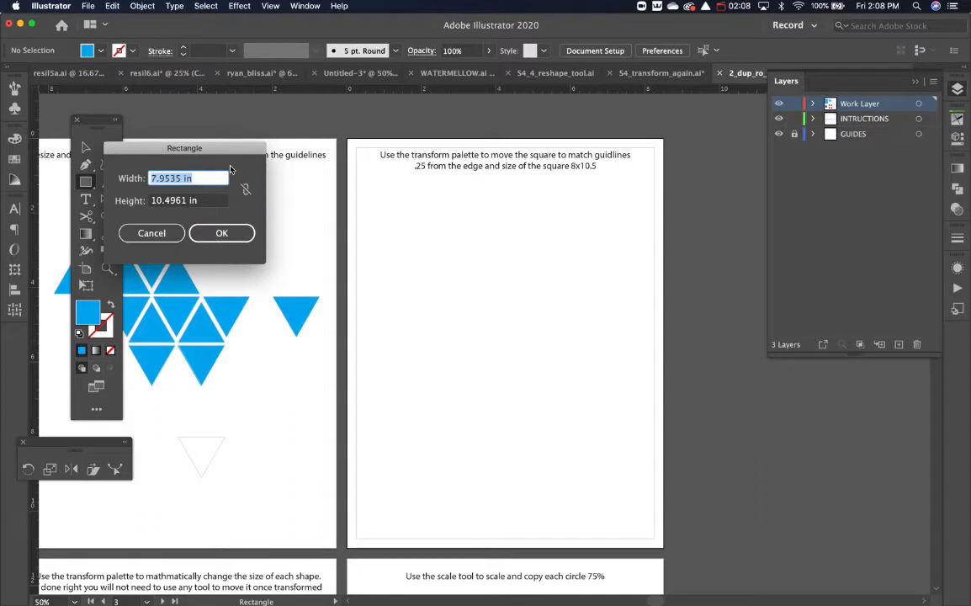
pyautogui.write('8')
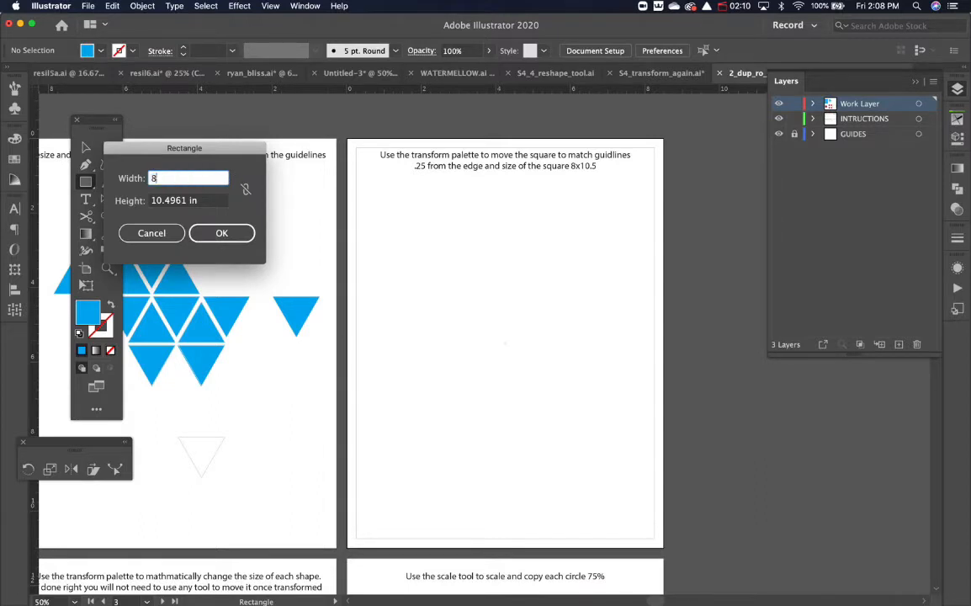
pyautogui.press('Tab')
pyautogui.write('10')
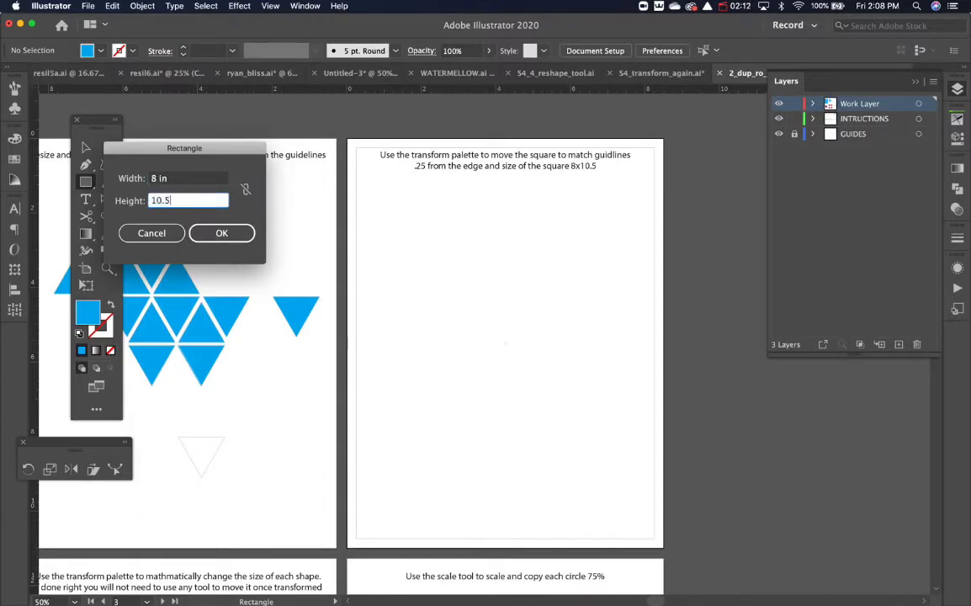
pyautogui.click(223, 235)
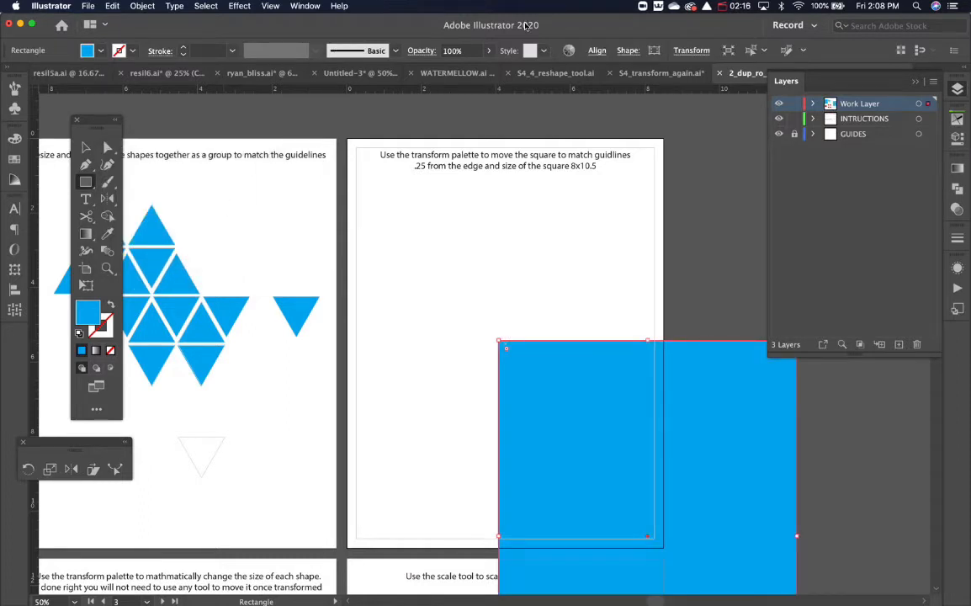
# Step: Position the blue rectangle at X .25 in and Y .25 in on the third artboard and deselect it
pyautogui.click(304, 6)
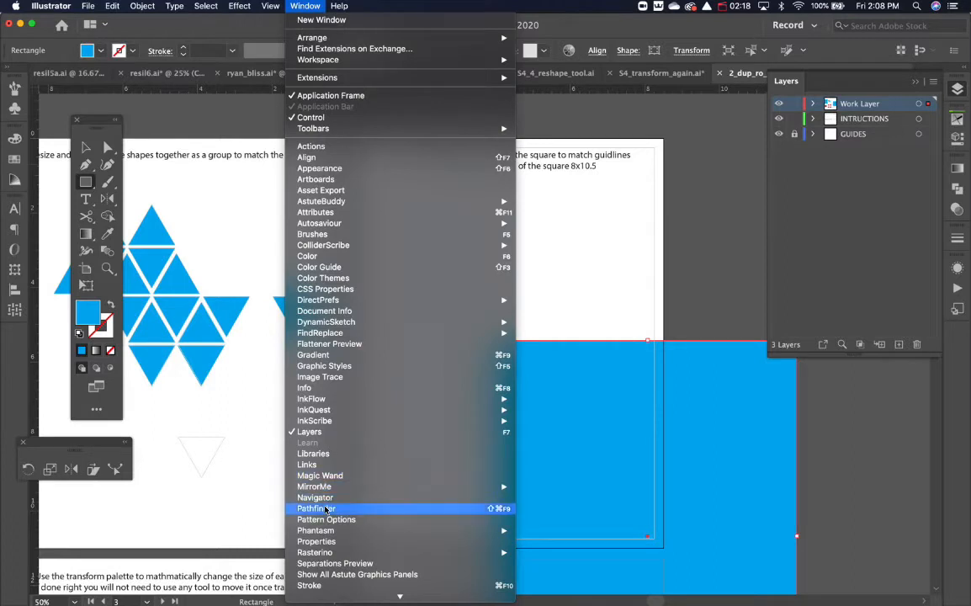
pyautogui.scroll(-5, 336, 538)
pyautogui.scroll(-3, 340, 589)
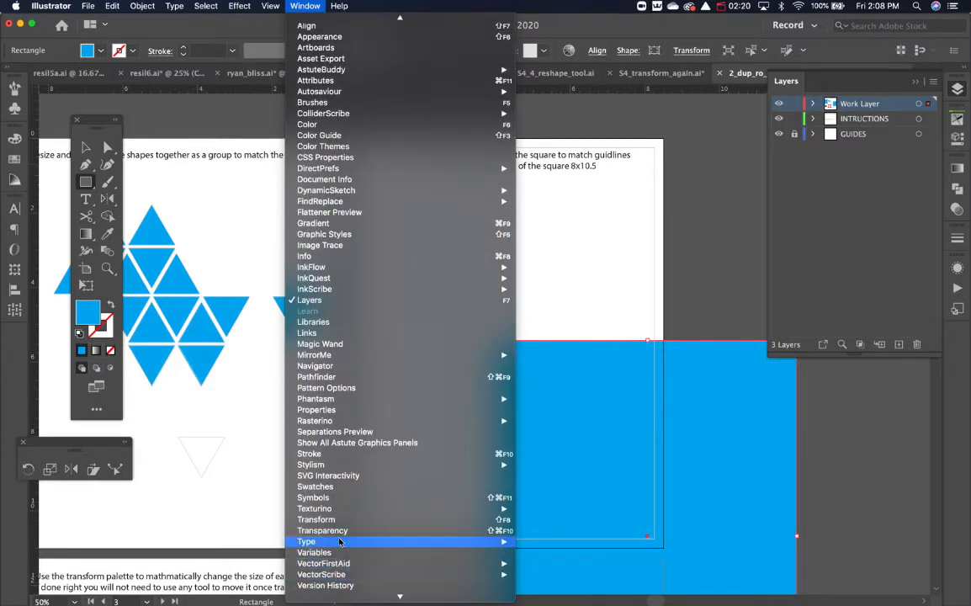
pyautogui.click(339, 520)
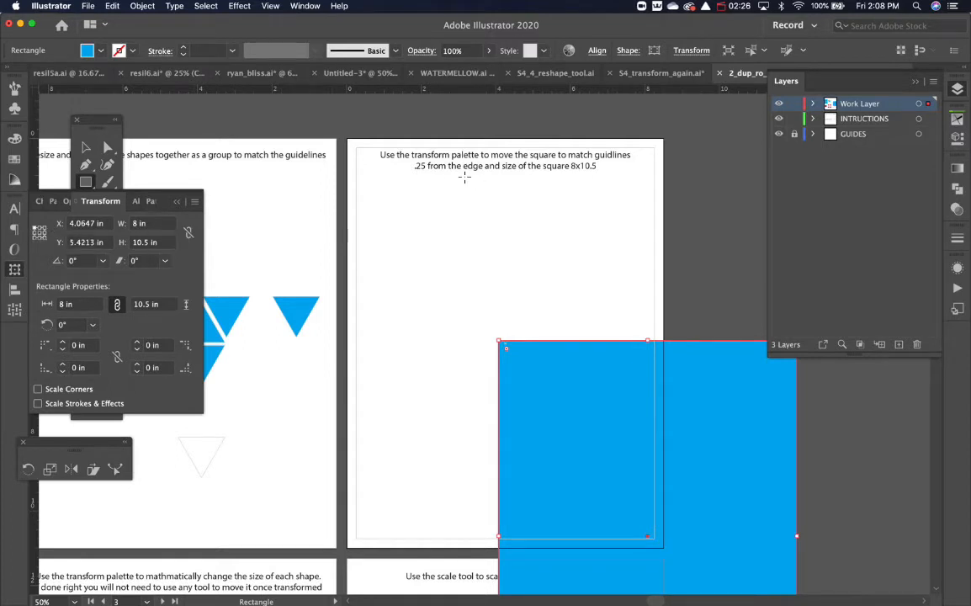
pyautogui.click(97, 223)
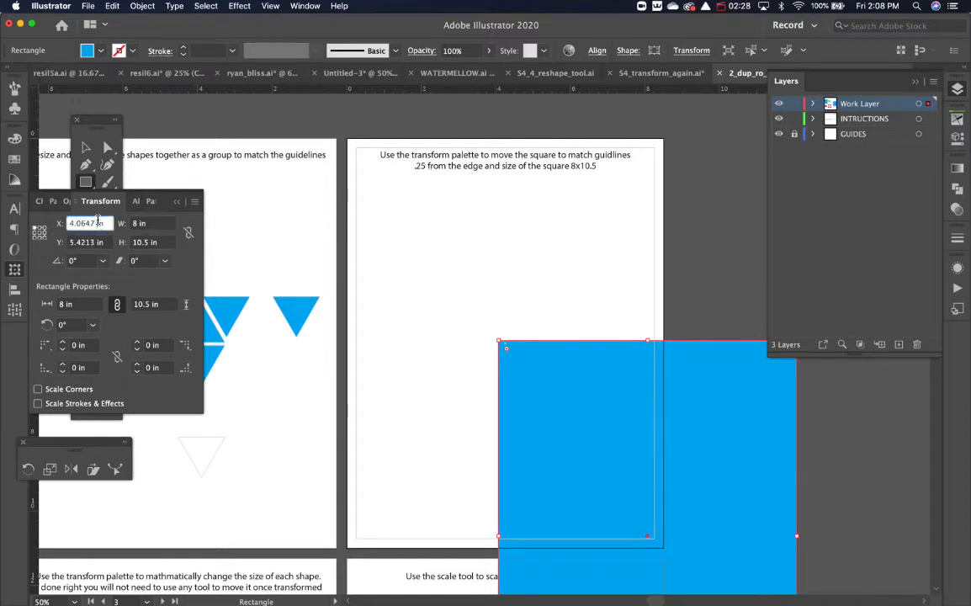
pyautogui.write('.25')
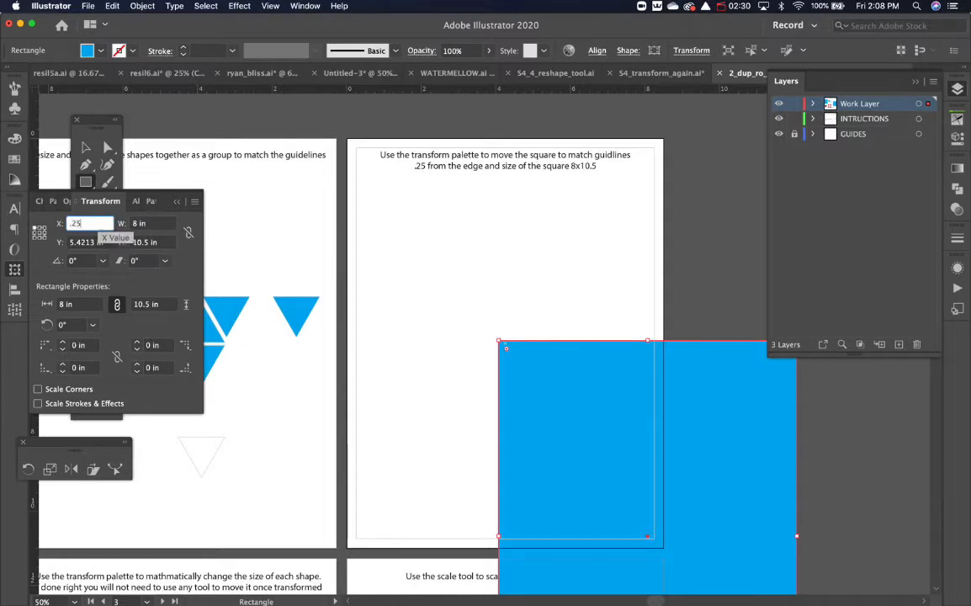
pyautogui.press('Tab')
pyautogui.write('.2')
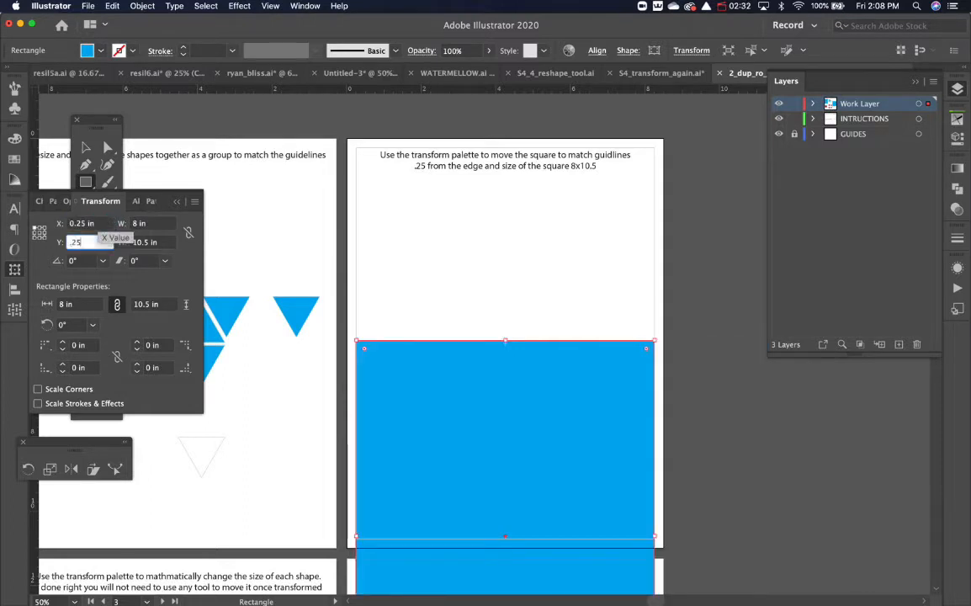
pyautogui.press('Return')
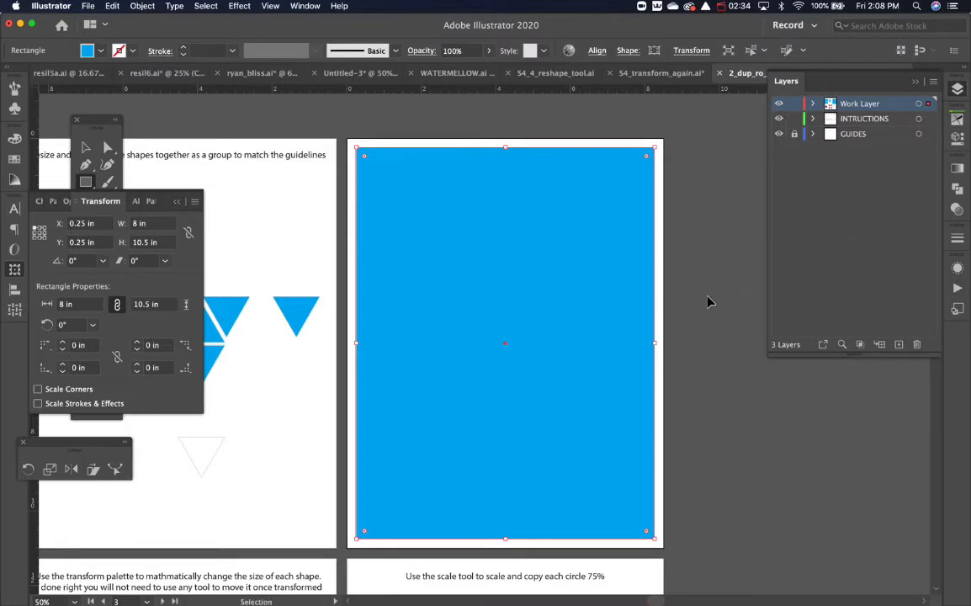
pyautogui.keyDown('super'); pyautogui.click(708, 299); pyautogui.keyUp('super')
pyautogui.press('v')
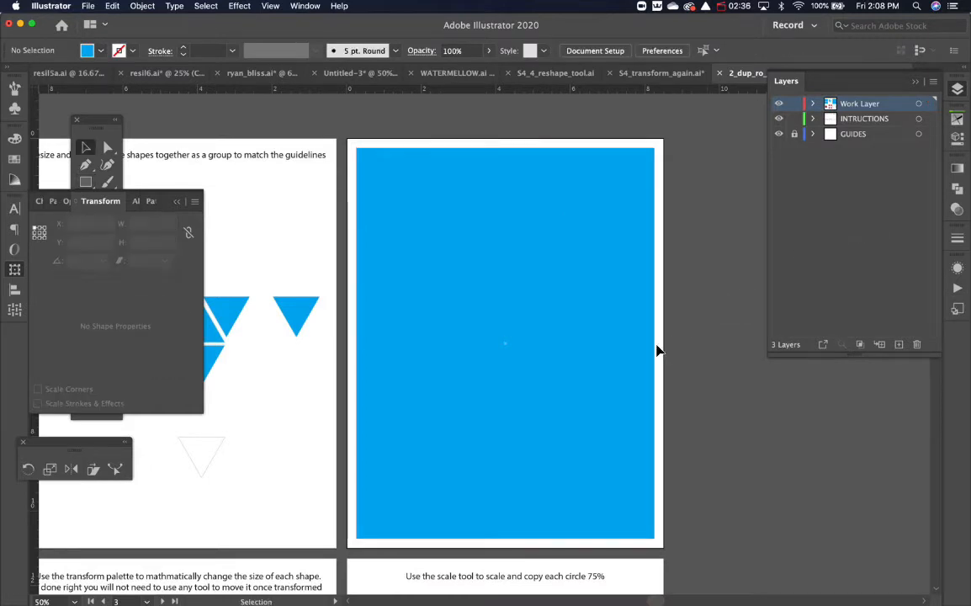
# Step: Move the red square on the fourth artboard to X 0 and Y 0
pyautogui.press('space')
pyautogui.moveTo(465, 429); pyautogui.dragTo(727, 202)
pyautogui.moveTo(506, 356); pyautogui.dragTo(485, 330)
pyautogui.click(454, 341)
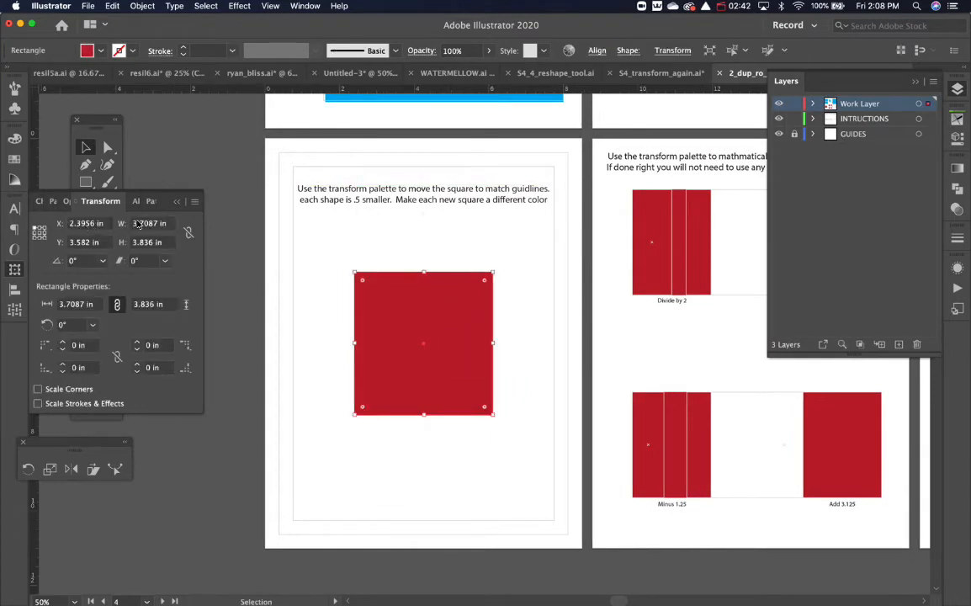
pyautogui.doubleClick(86, 223)
pyautogui.write('0')
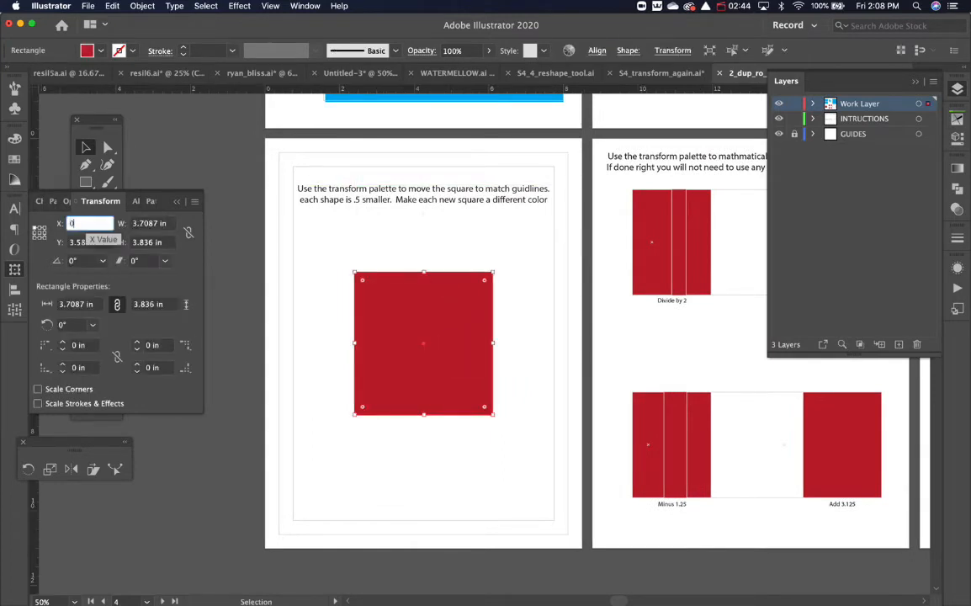
pyautogui.press('Tab')
pyautogui.write('0')
pyautogui.press('Tab')
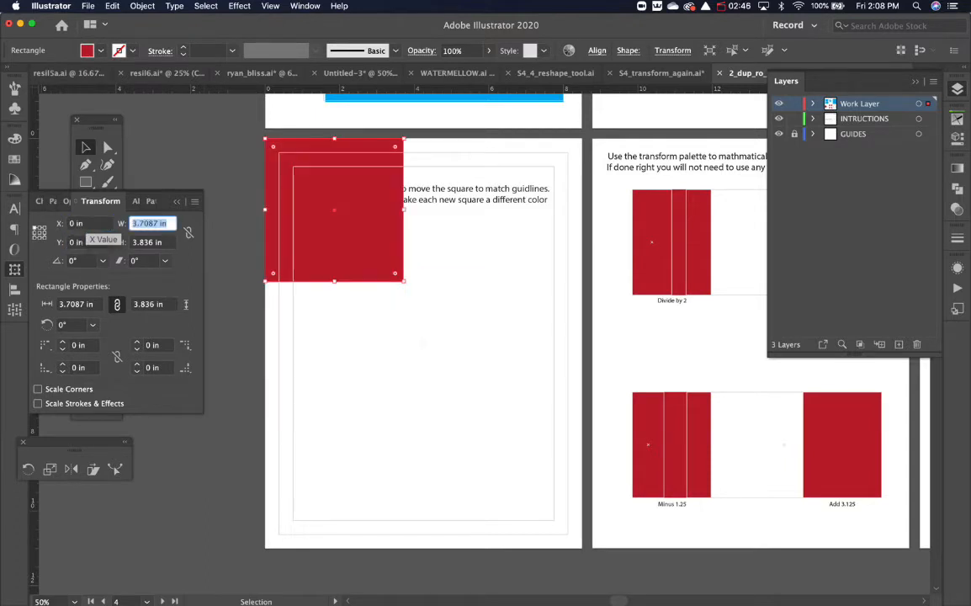
# Step: Resize the red square to 8.5 in wide and 11 in high
pyautogui.write('8.5')
pyautogui.press('Tab')
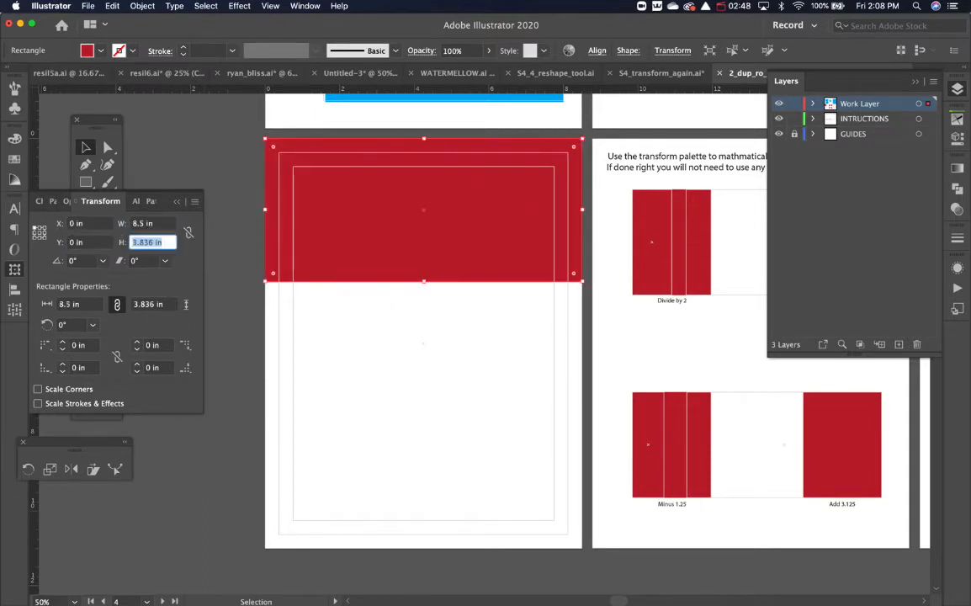
pyautogui.write('11')
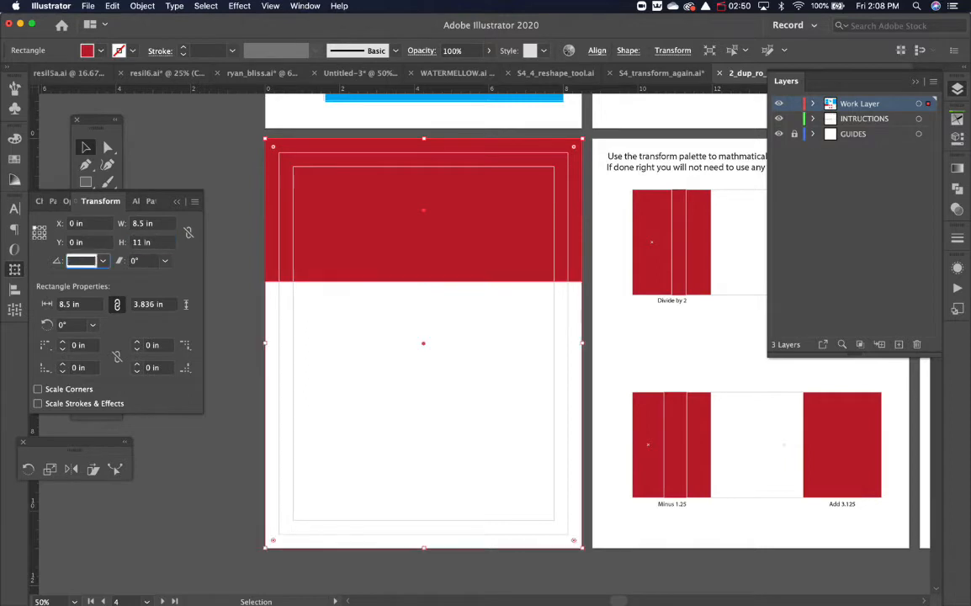
pyautogui.press('Tab')
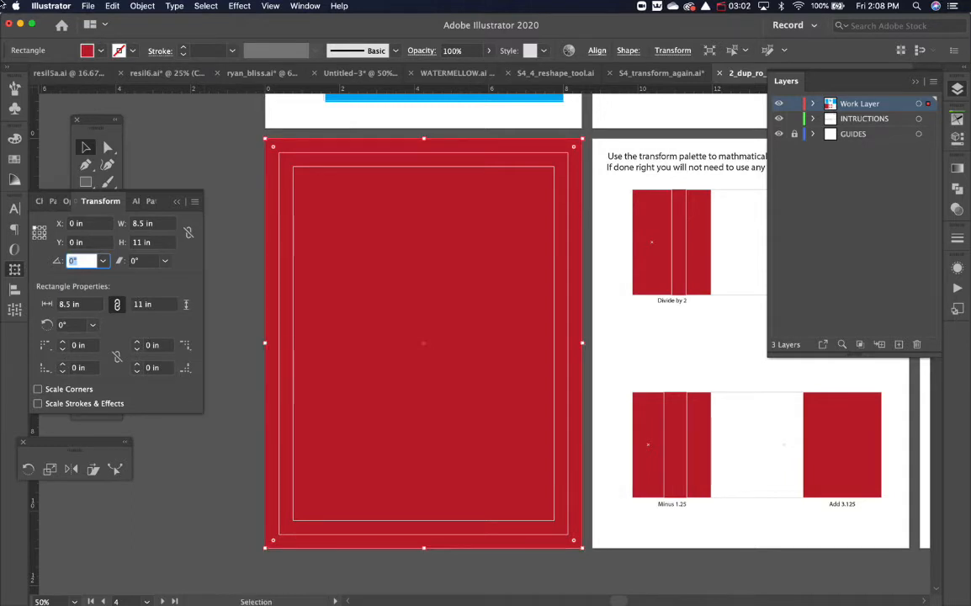
pyautogui.click(112, 6)
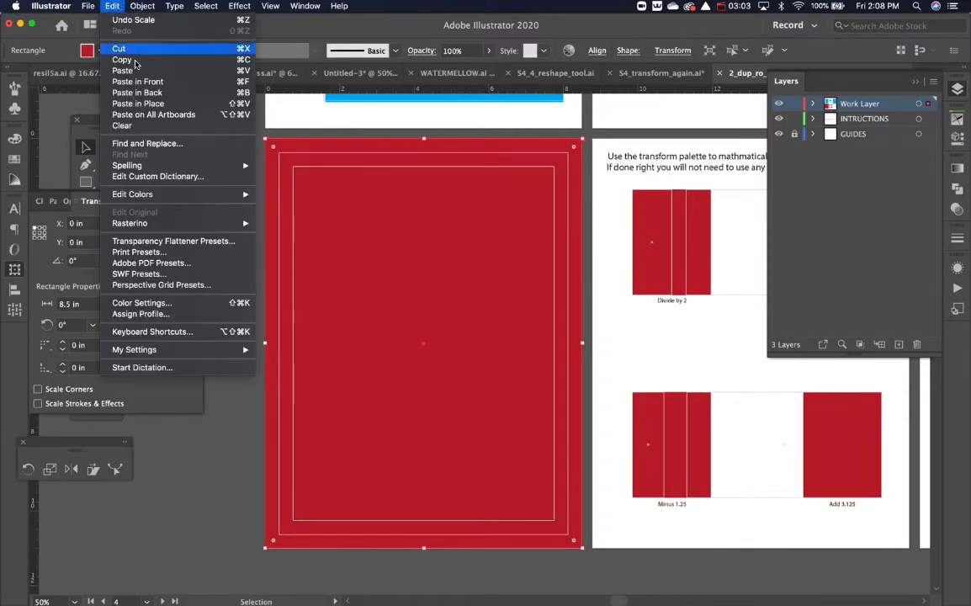
pyautogui.click(161, 105)
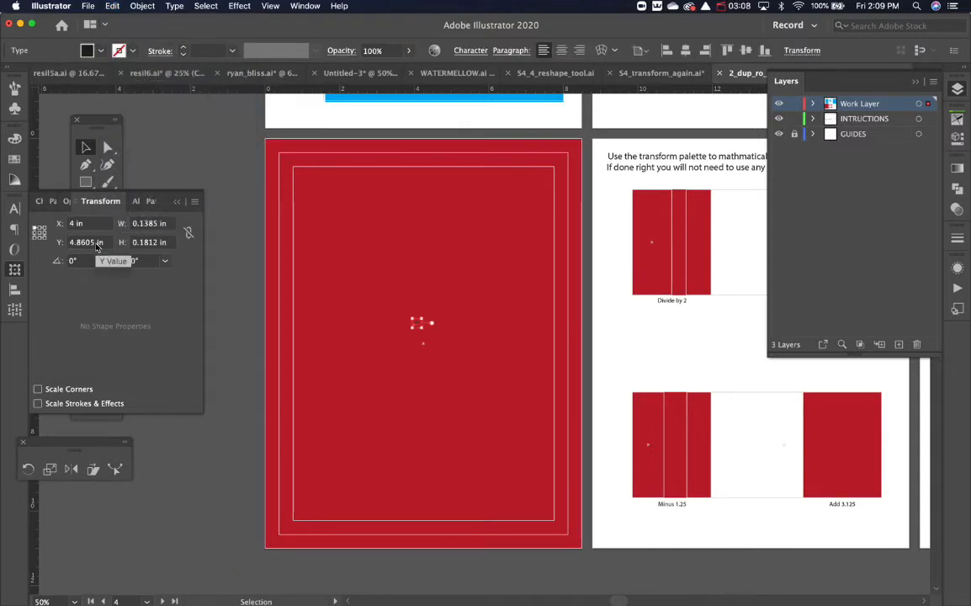
pyautogui.press('Delete')
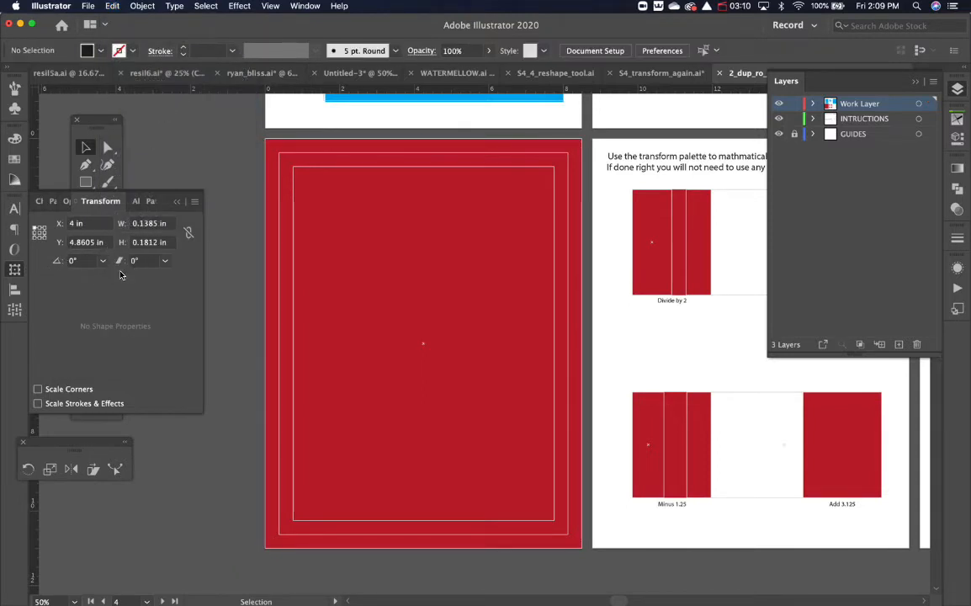
# Step: Copy the full-page red rectangle and paste the duplicate in place
pyautogui.click(290, 263)
pyautogui.press('a')
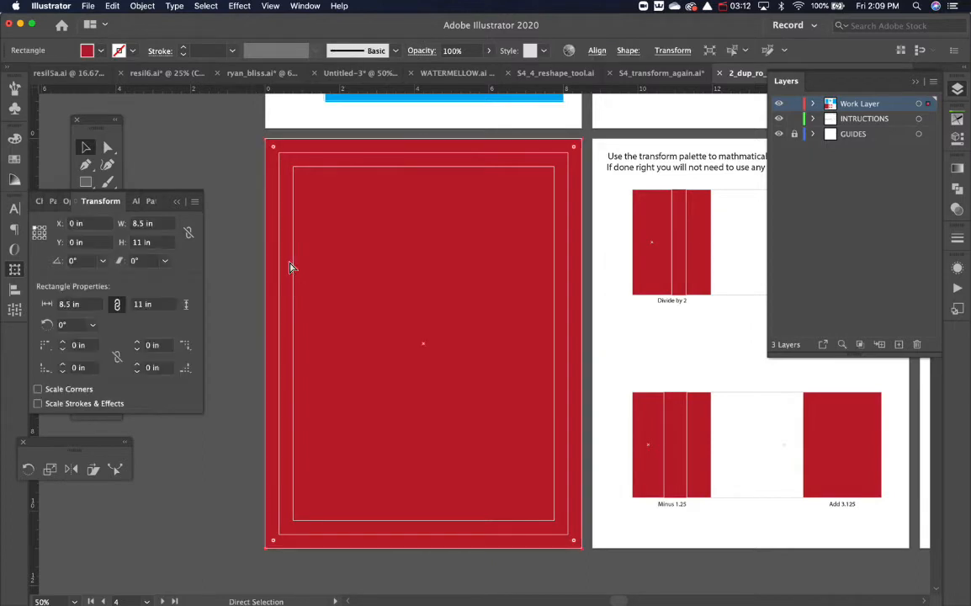
pyautogui.press('v')
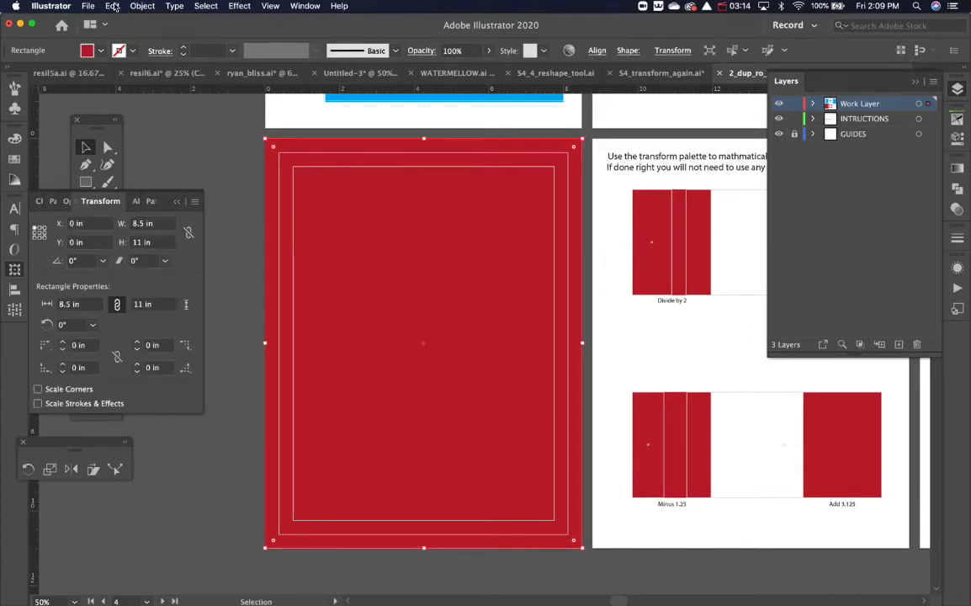
pyautogui.click(112, 6)
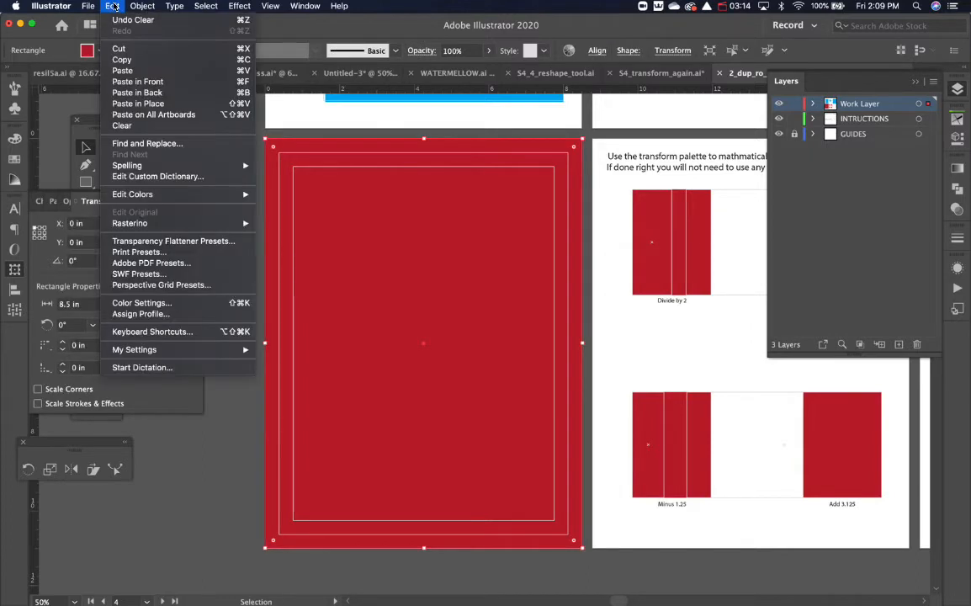
pyautogui.click(139, 103)
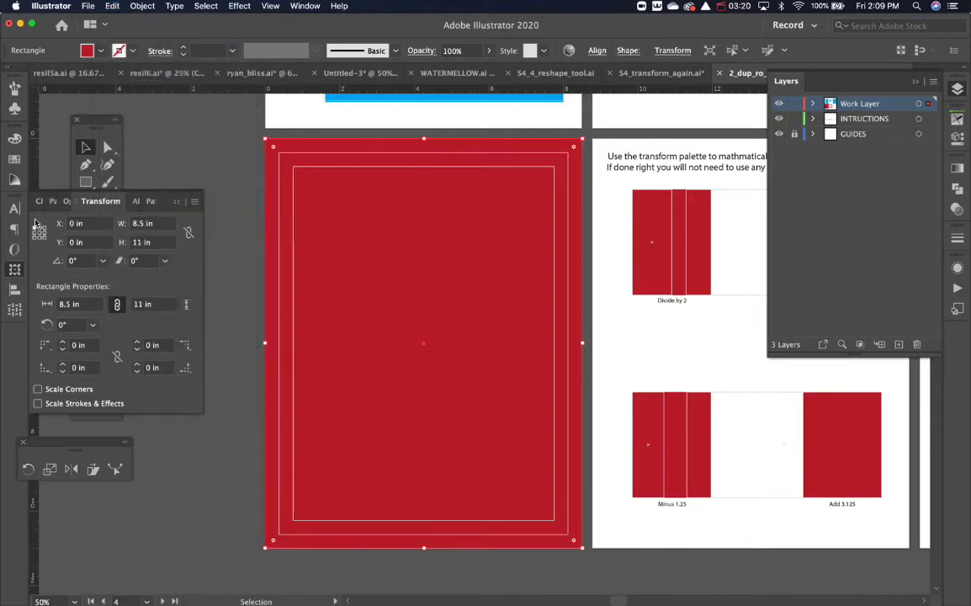
# Step: Float the Transform palette on its own and fill the copied rectangle with light blue 2abef2
pyautogui.moveTo(93, 202); pyautogui.dragTo(263, 299)
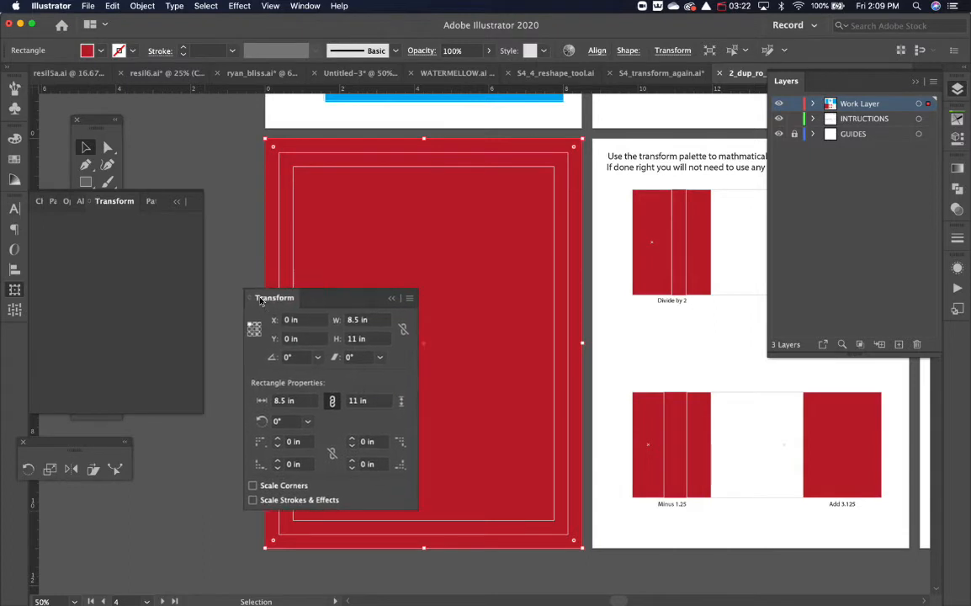
pyautogui.click(114, 122)
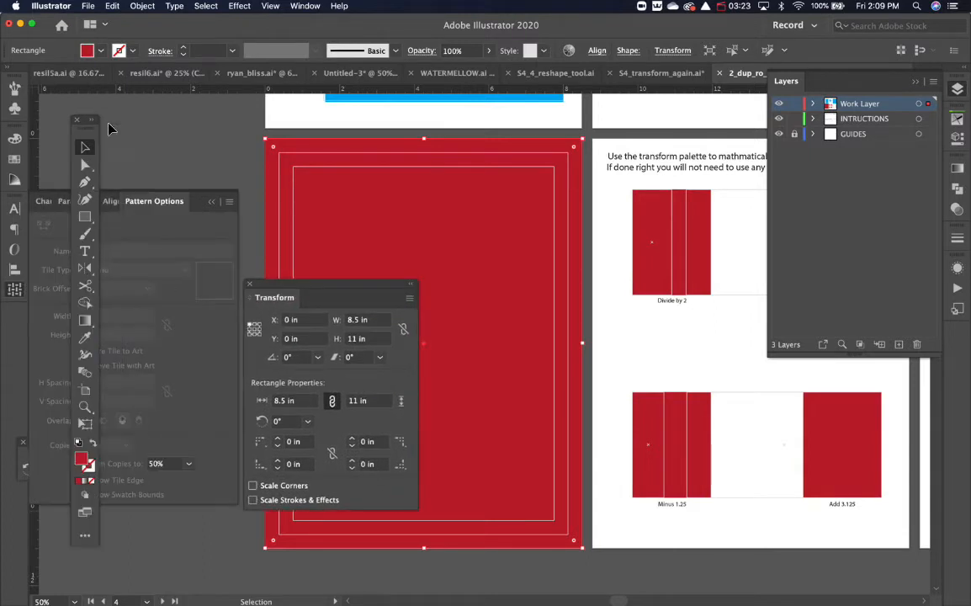
pyautogui.doubleClick(82, 461)
pyautogui.click(637, 198)
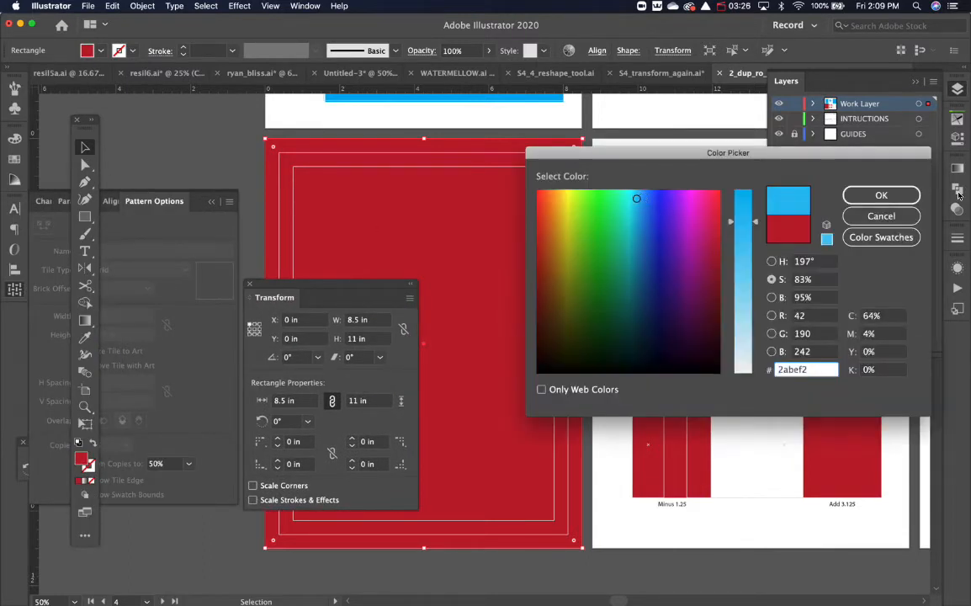
pyautogui.click(880, 194)
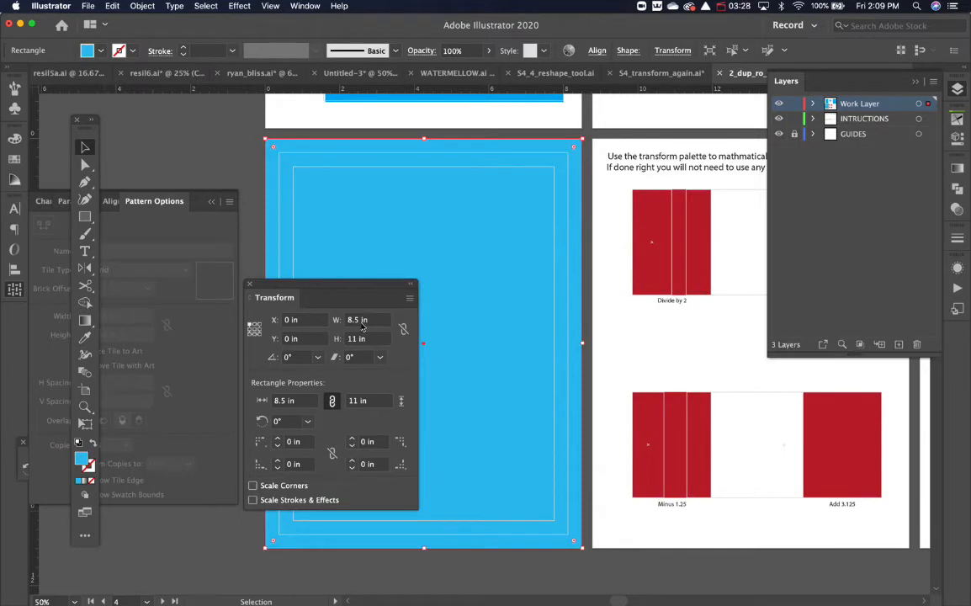
# Step: Set the blue rectangle's reference point to its center and reduce its width and height by .5 in each
pyautogui.click(381, 320)
pyautogui.write('-.')
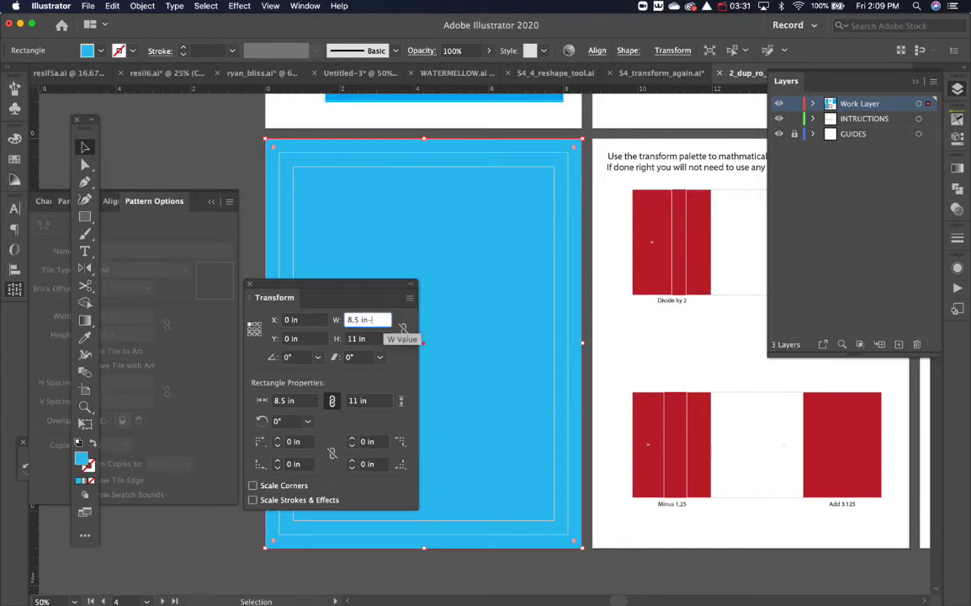
pyautogui.click(254, 329)
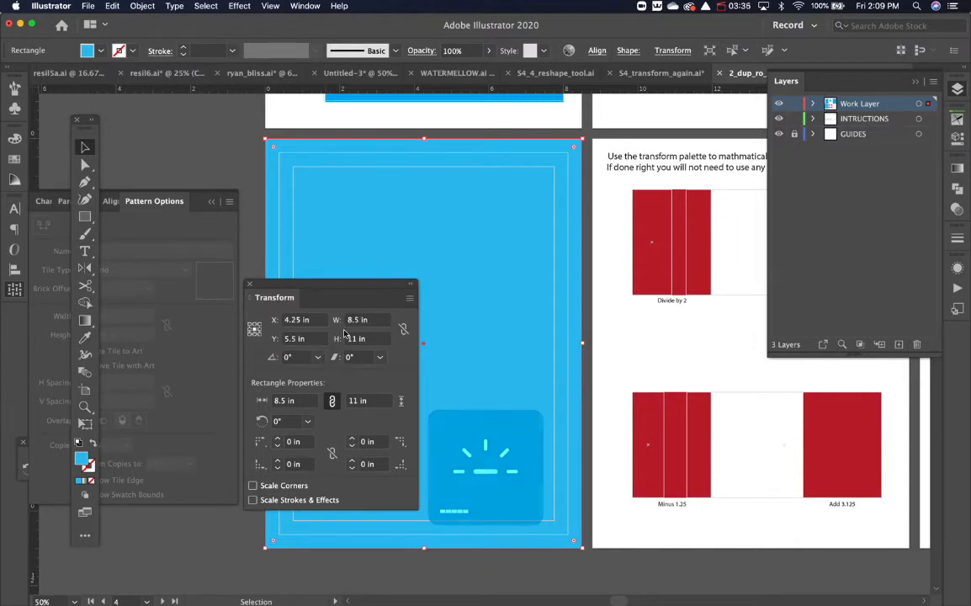
pyautogui.click(371, 320)
pyautogui.write('-.5')
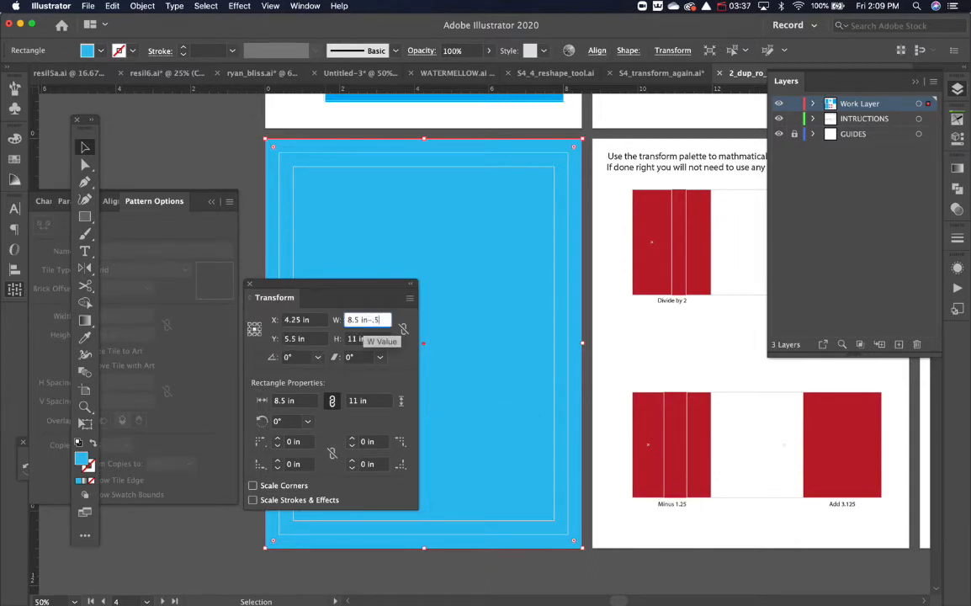
pyautogui.click(374, 338)
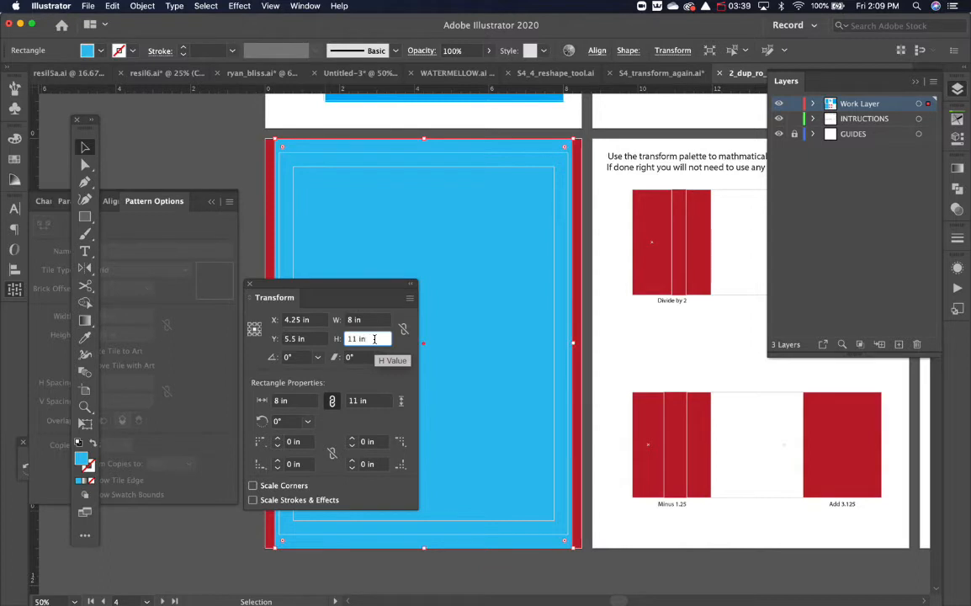
pyautogui.write('-.5')
pyautogui.press('Return')
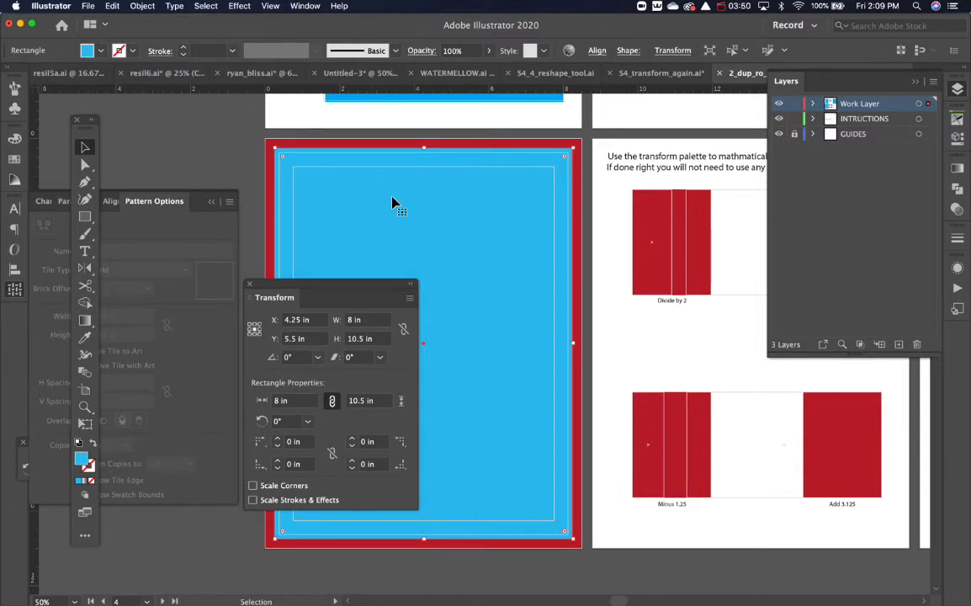
# Step: Reduce the blue rectangle's width and height by another .25 in each to match the outer guideline
pyautogui.click(371, 322)
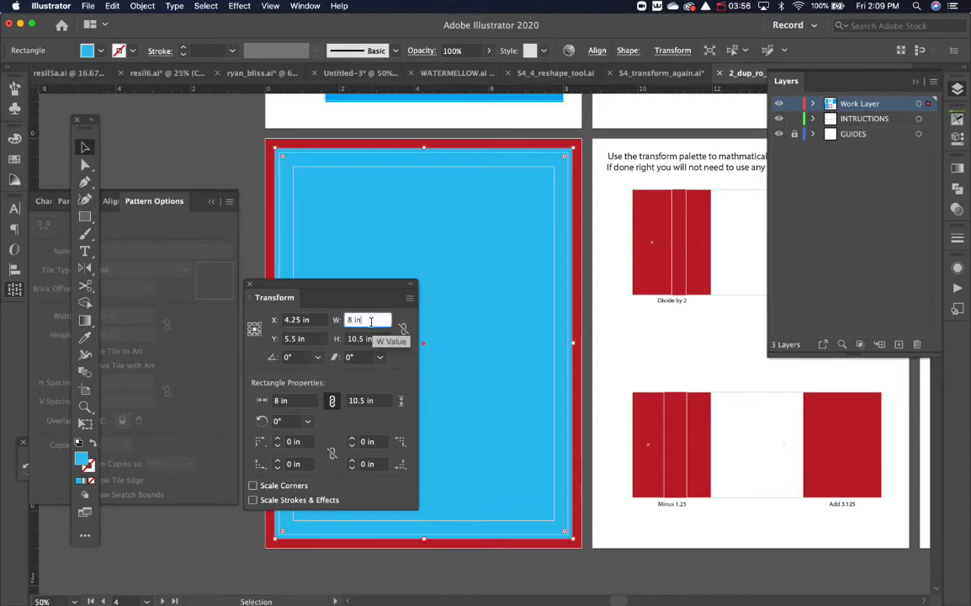
pyautogui.write('-.25')
pyautogui.press('Tab')
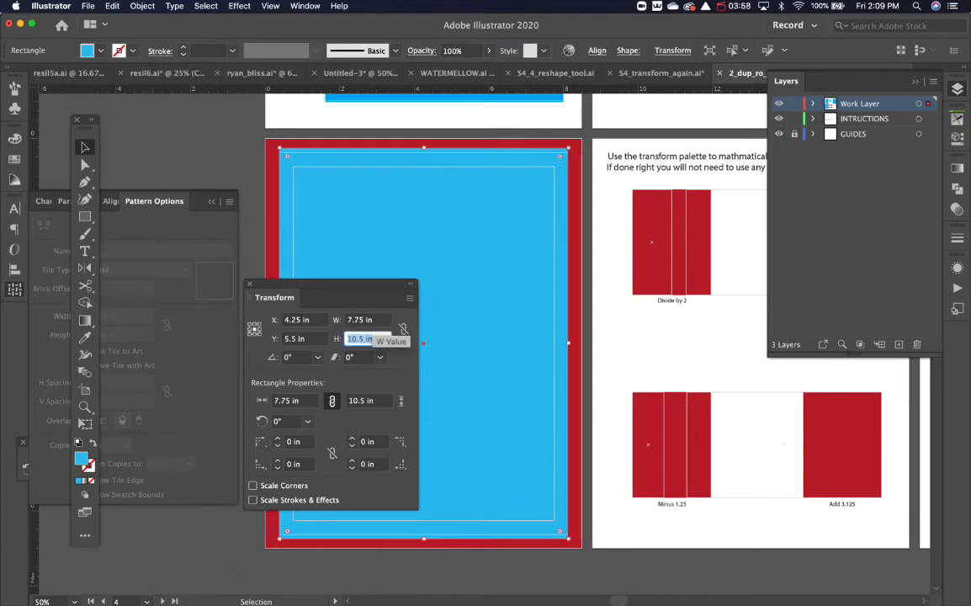
pyautogui.click(376, 338)
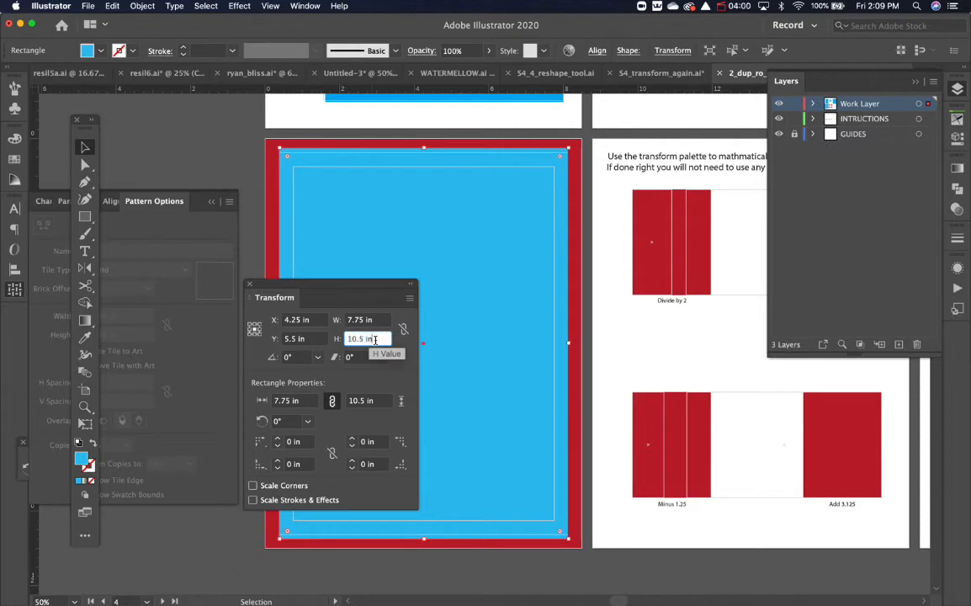
pyautogui.write('-.25')
pyautogui.press('Return')
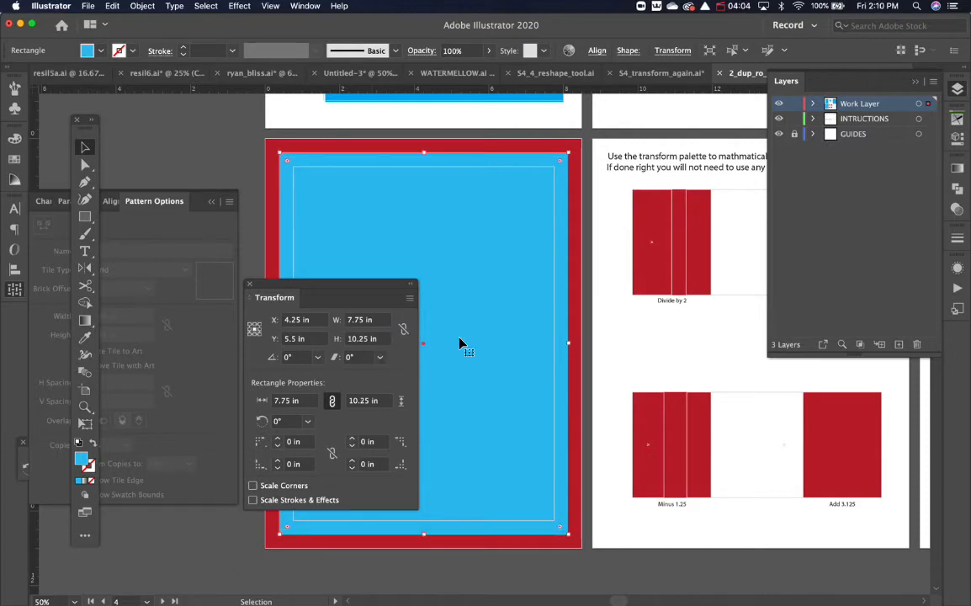
# Step: Copy the blue rectangle, paste the duplicate in place and fill it with green 98e529
pyautogui.press('v')
pyautogui.click(112, 6)
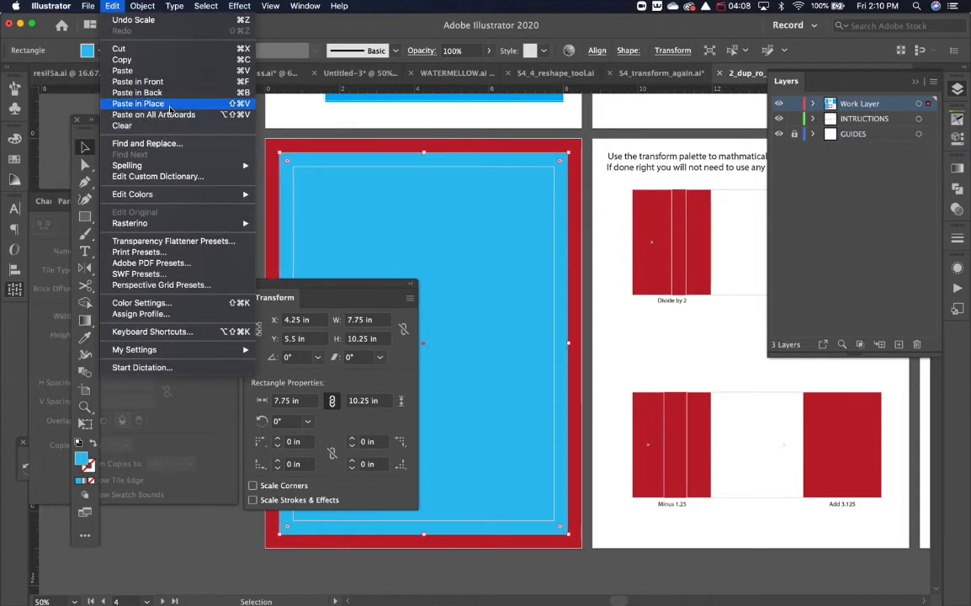
pyautogui.click(154, 103)
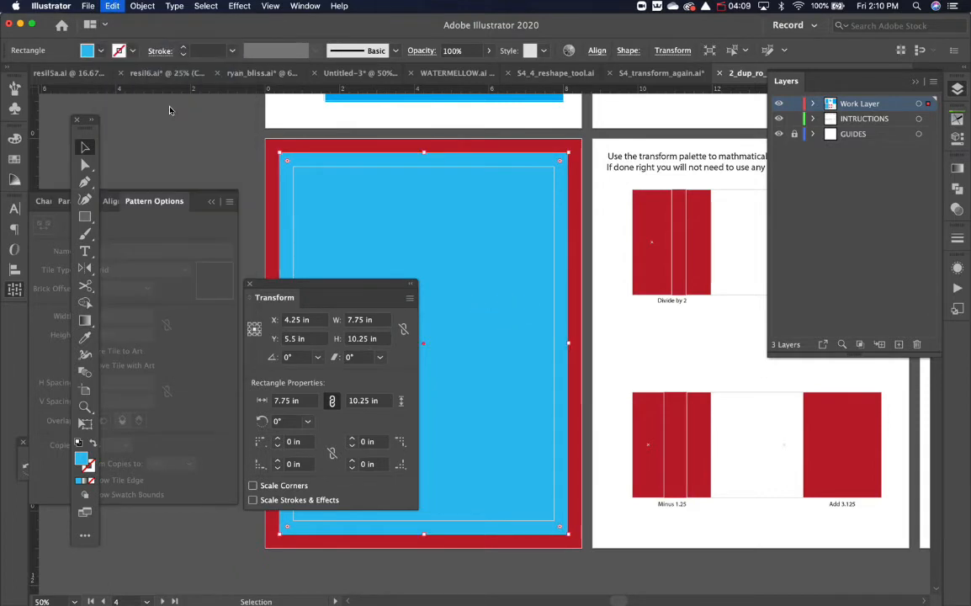
pyautogui.doubleClick(81, 458)
pyautogui.click(581, 209)
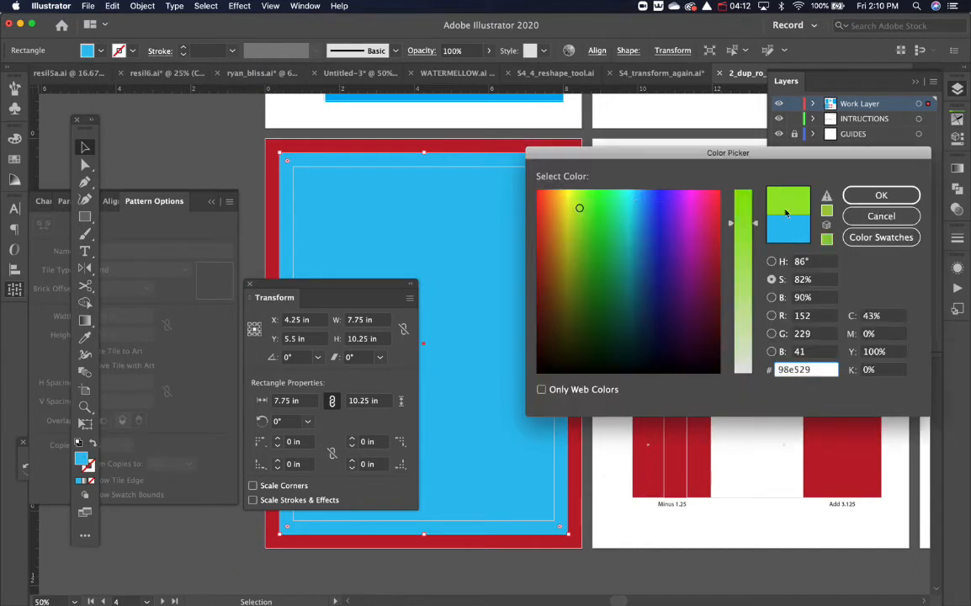
pyautogui.click(884, 195)
# Step: Reduce the green rectangle's width and height by .75 in each to match the inner guideline
pyautogui.click(367, 323)
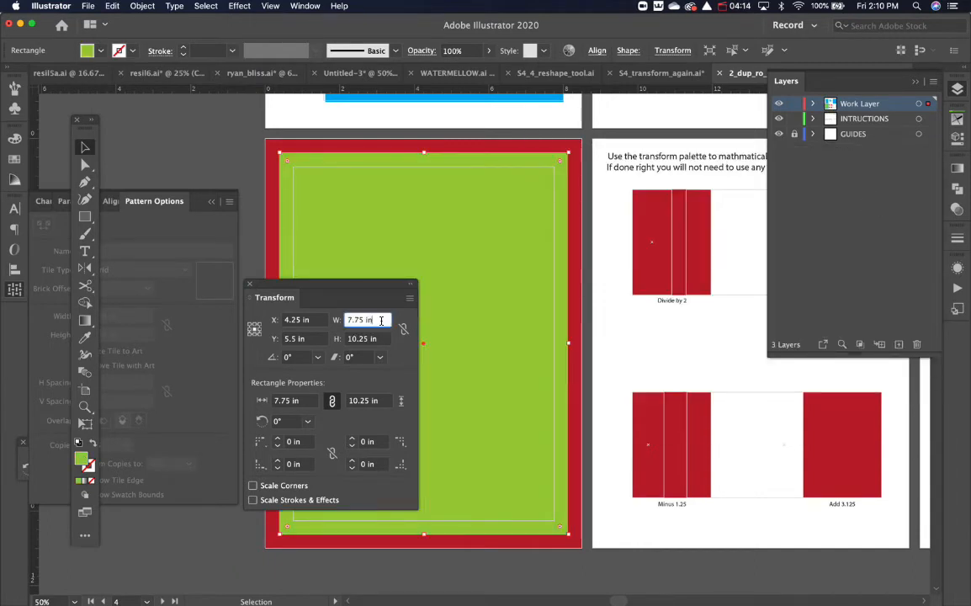
pyautogui.write('-.7')
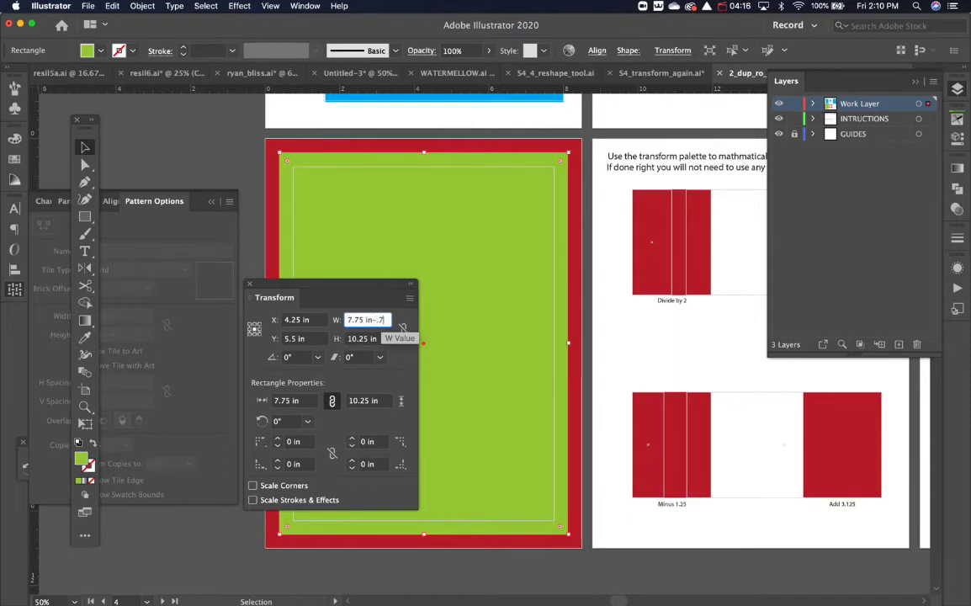
pyautogui.write('5')
pyautogui.press('Tab')
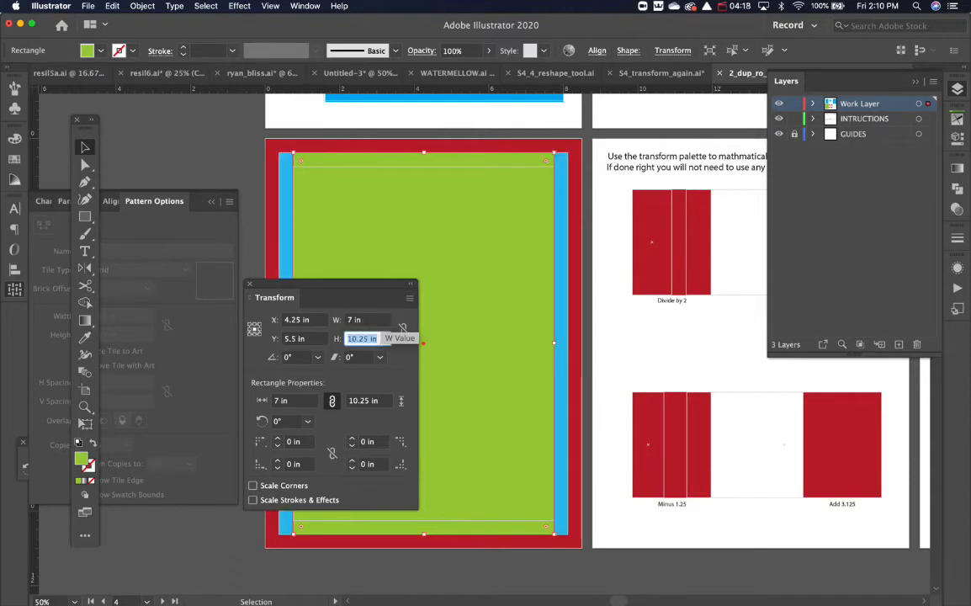
pyautogui.press('Right')
pyautogui.write('-.7')
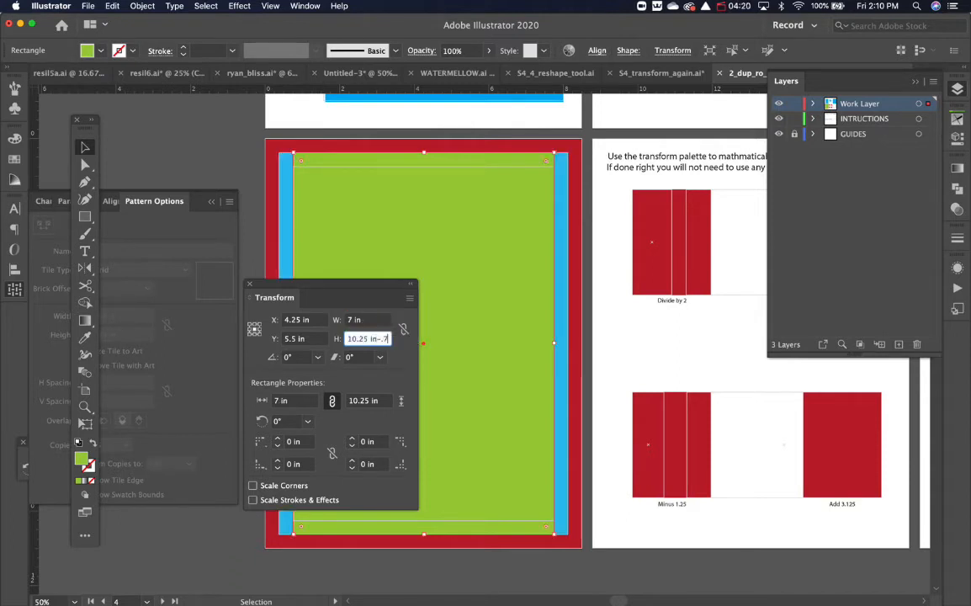
pyautogui.write('5')
pyautogui.press('Return')
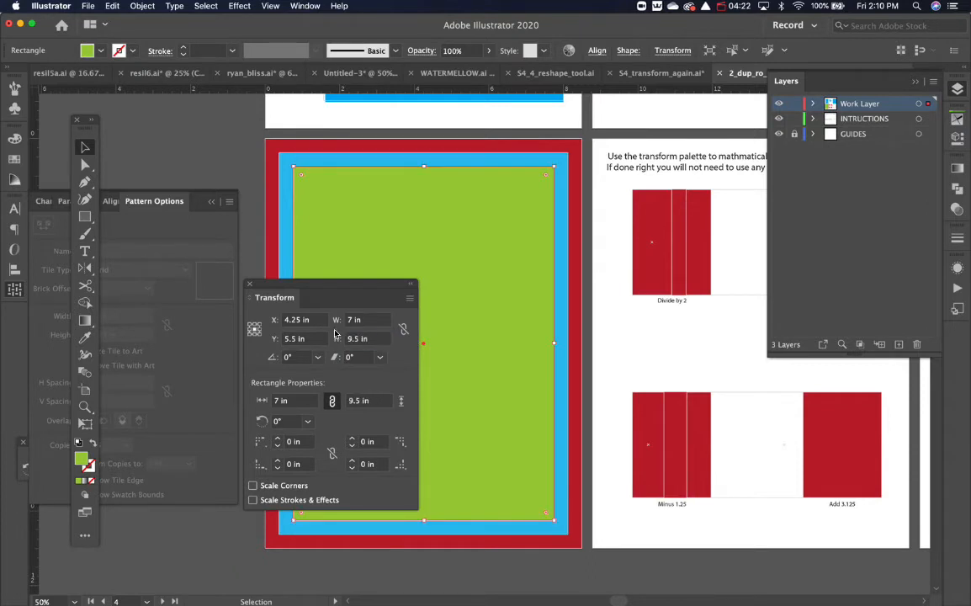
# Step: Dock the Transform palette with the collapsed palettes, deselect the green rectangle, and reopen the palette for the artboard of mathematical size changes
pyautogui.moveTo(253, 289); pyautogui.dragTo(28, 301)
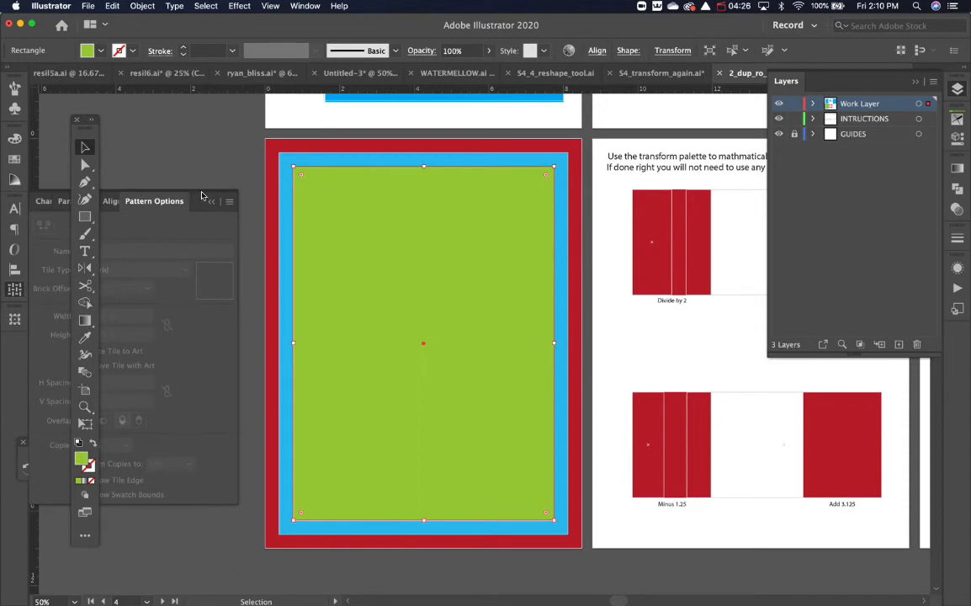
pyautogui.click(178, 161)
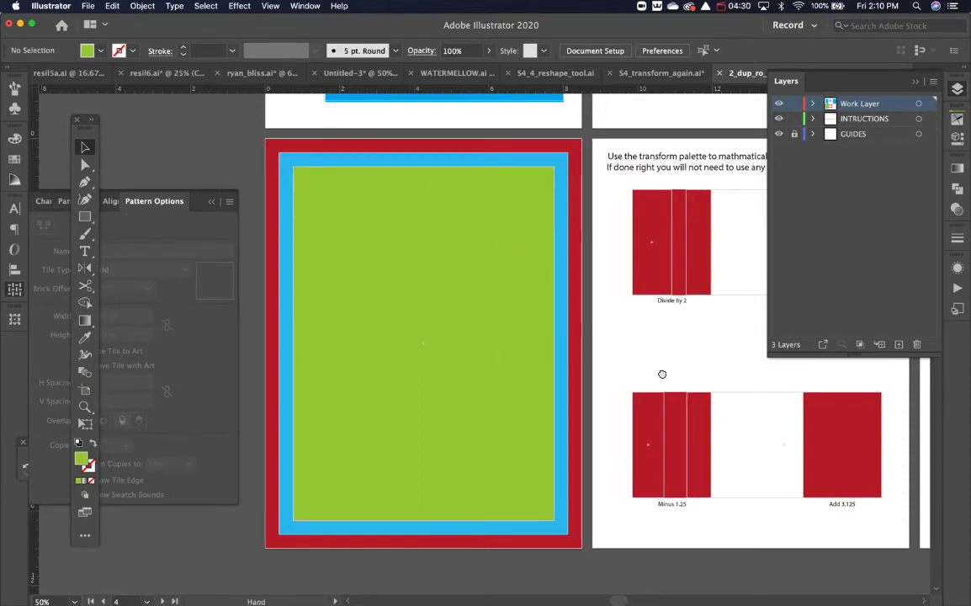
pyautogui.moveTo(661, 372); pyautogui.dragTo(459, 376)
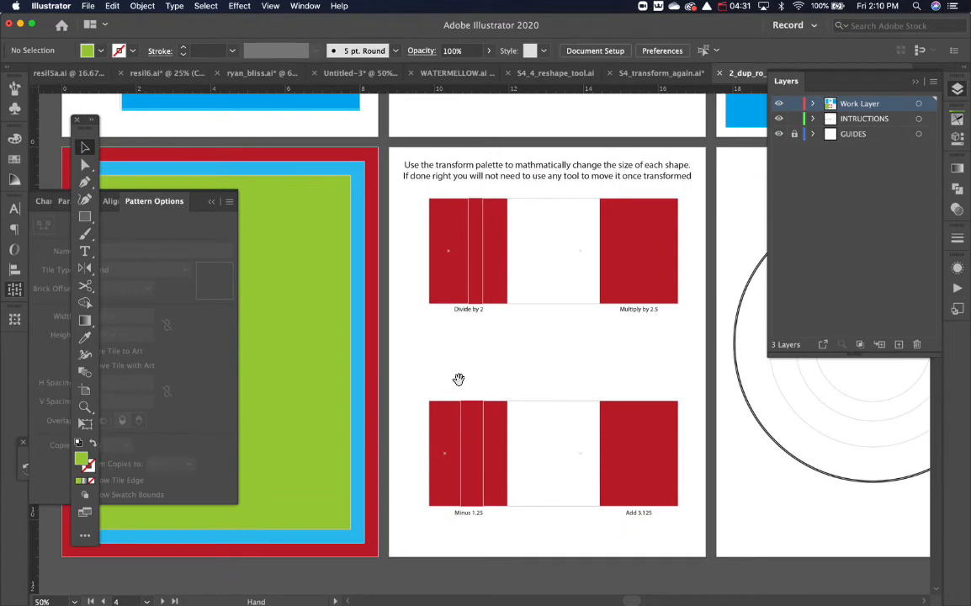
pyautogui.click(15, 319)
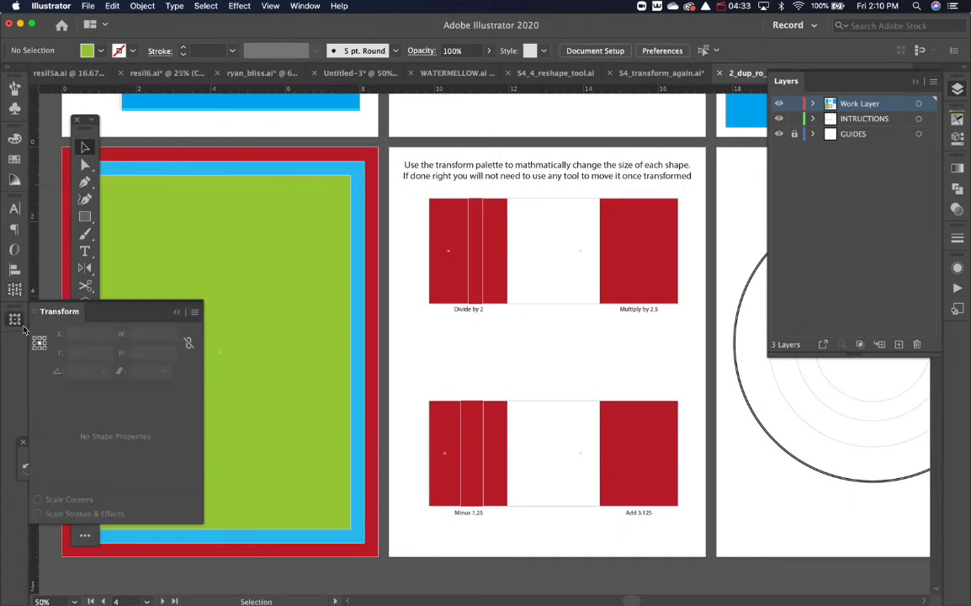
# Step: Try dividing the width of the "Divide by 2" rectangle by 2 from its center reference point
pyautogui.click(439, 271)
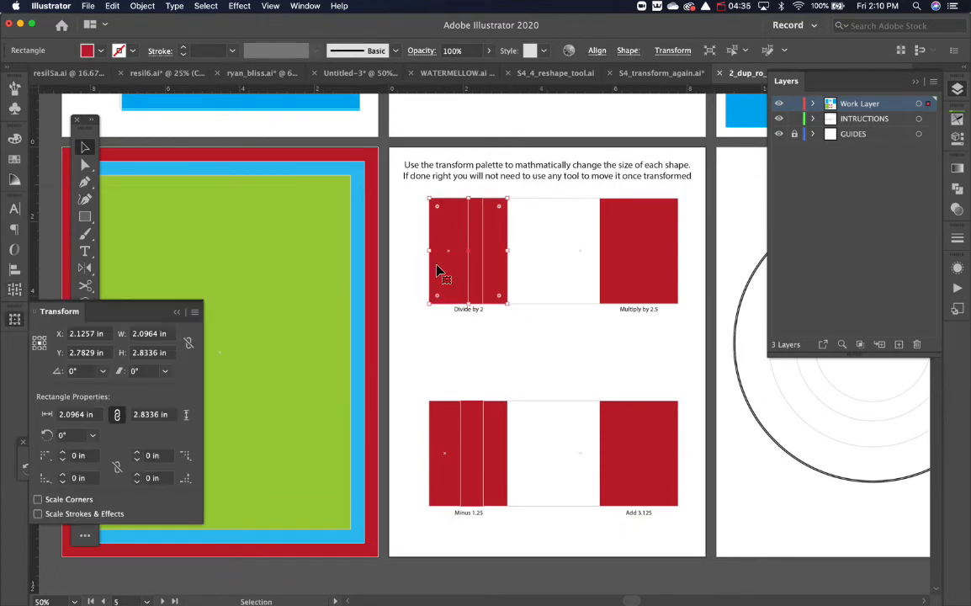
pyautogui.click(170, 333)
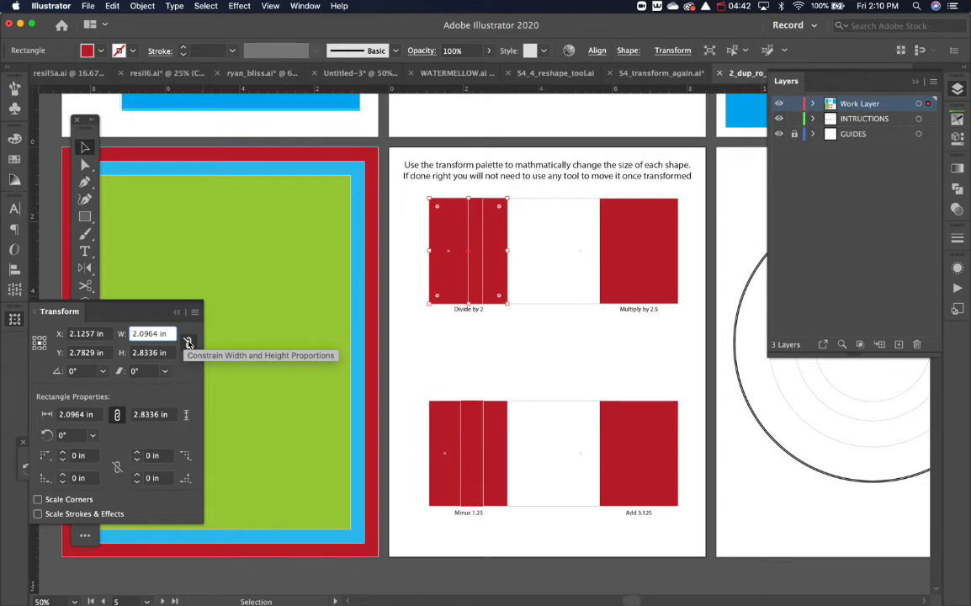
pyautogui.press('Return')
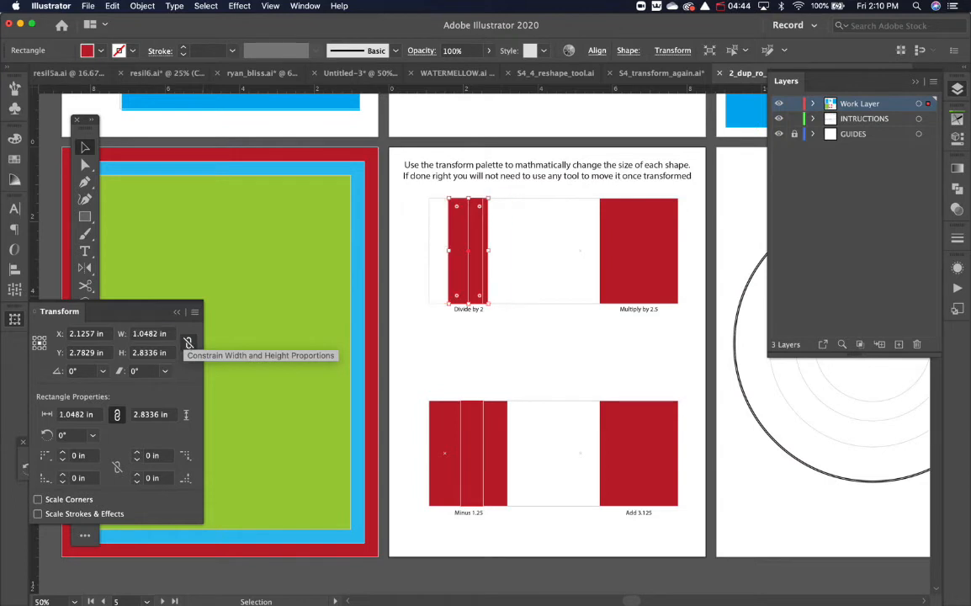
pyautogui.press('super+z')
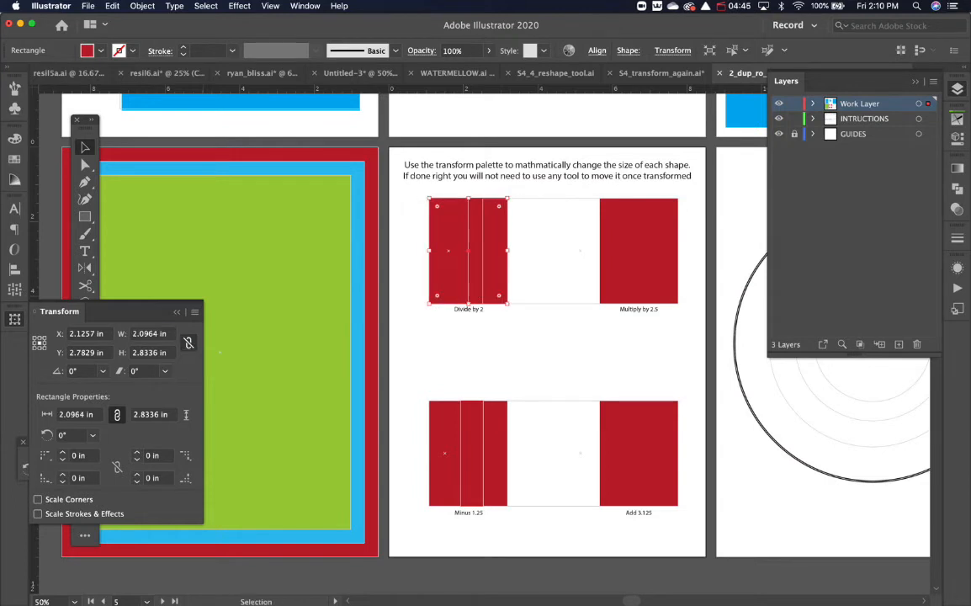
# Step: Set the "Divide by 2" rectangle's reference point to its top-left corner and divide its width by 2
pyautogui.click(34, 338)
pyautogui.click(168, 334)
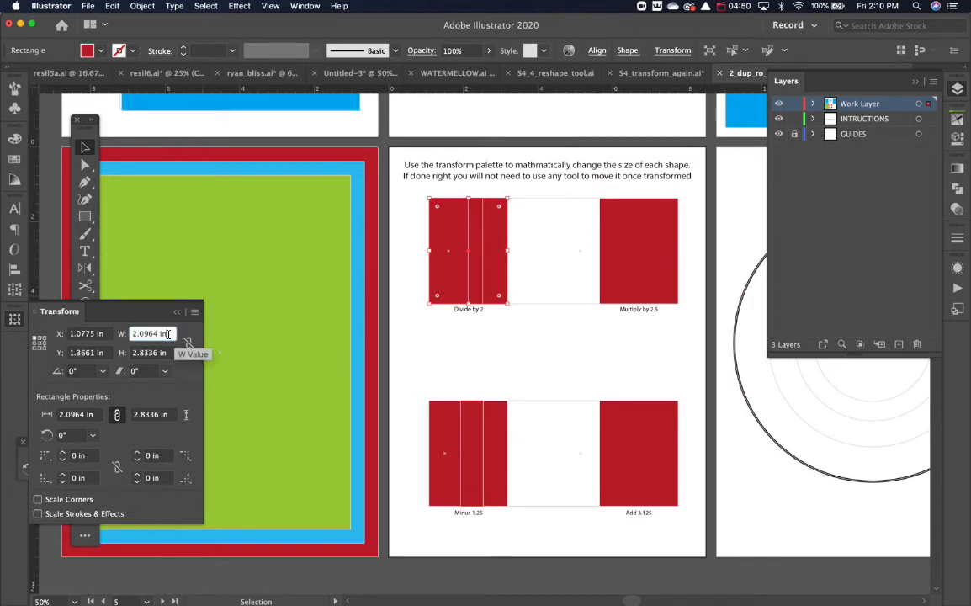
pyautogui.write('/2')
pyautogui.press('Return')
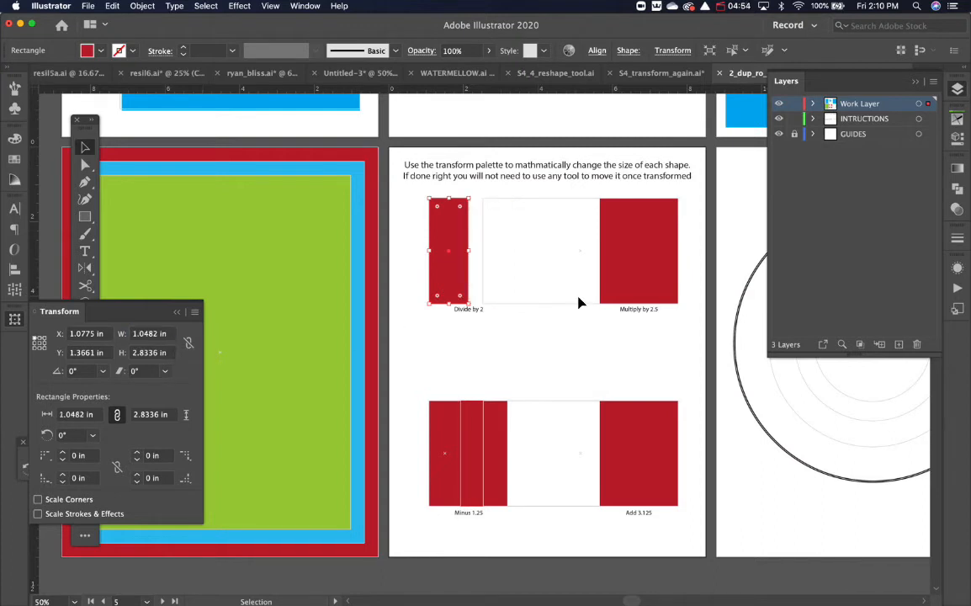
# Step: Set the "Multiply by 2.5" rectangle's reference point to its top-right corner and multiply its width by 2.5
pyautogui.click(629, 267)
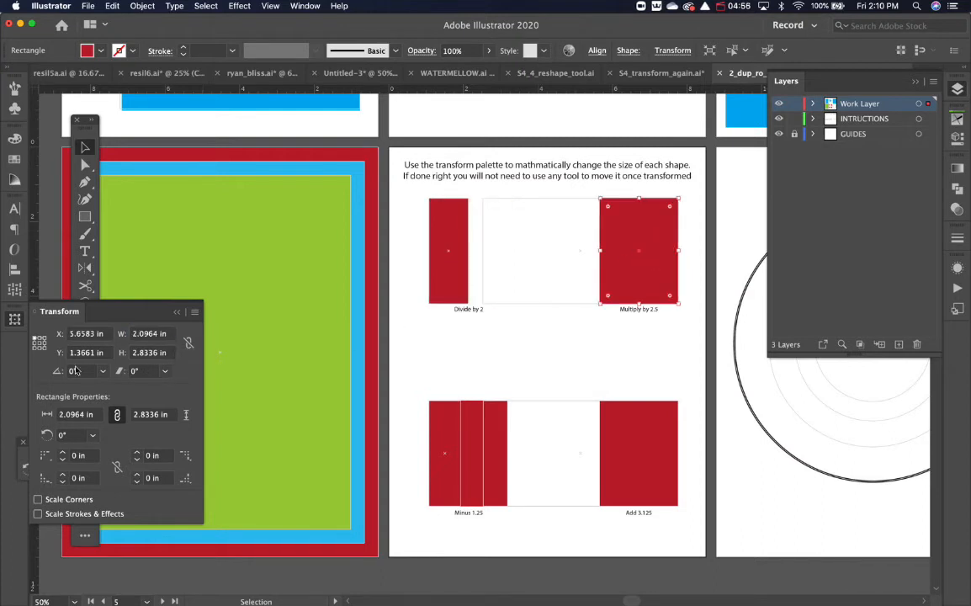
pyautogui.click(45, 342)
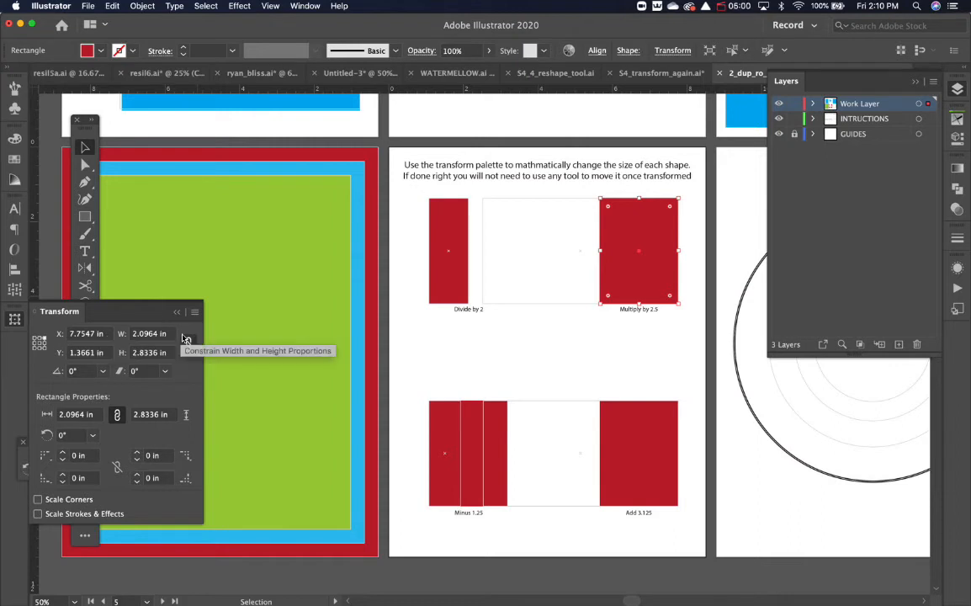
pyautogui.click(156, 334)
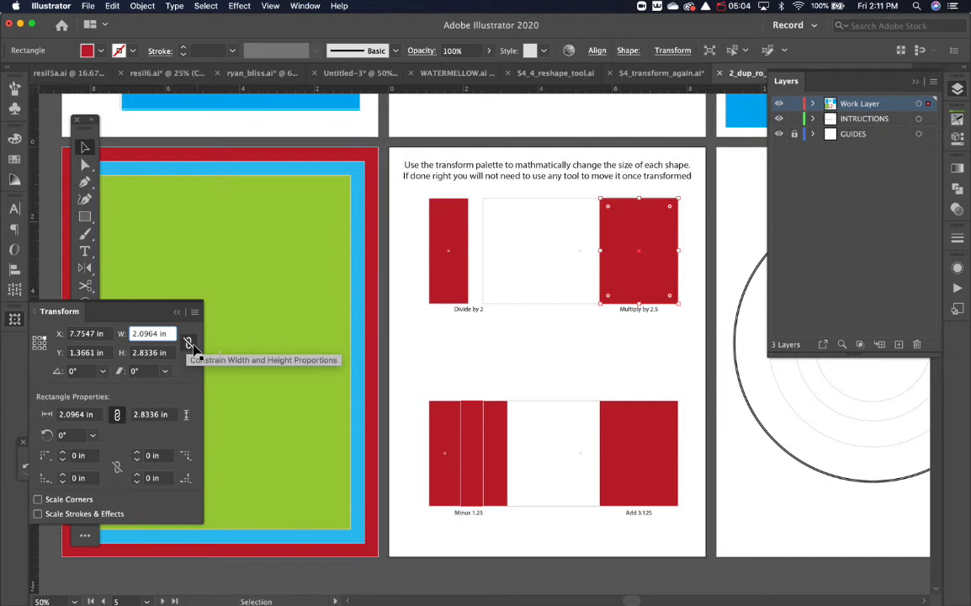
pyautogui.write('*2.5')
pyautogui.press('Return')
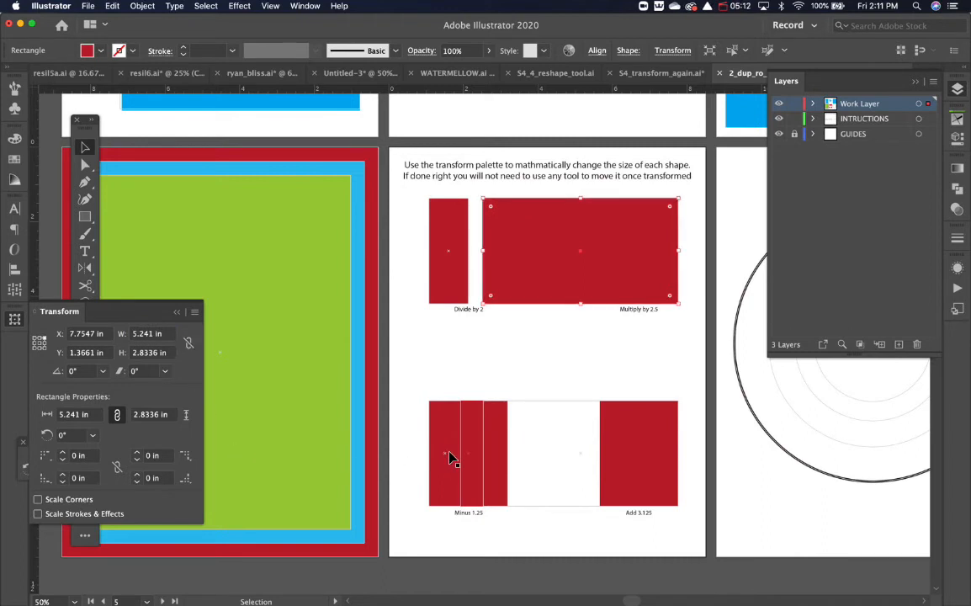
# Step: Set the "Minus 1.25" rectangle's reference point to its top-left corner and subtract 1.25 in from its width
pyautogui.click(448, 456)
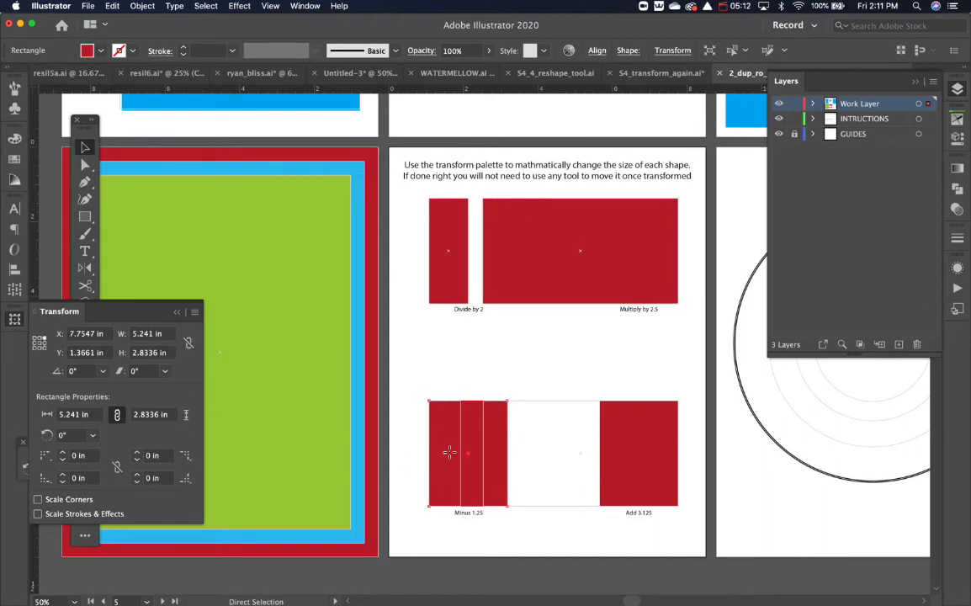
pyautogui.click(34, 343)
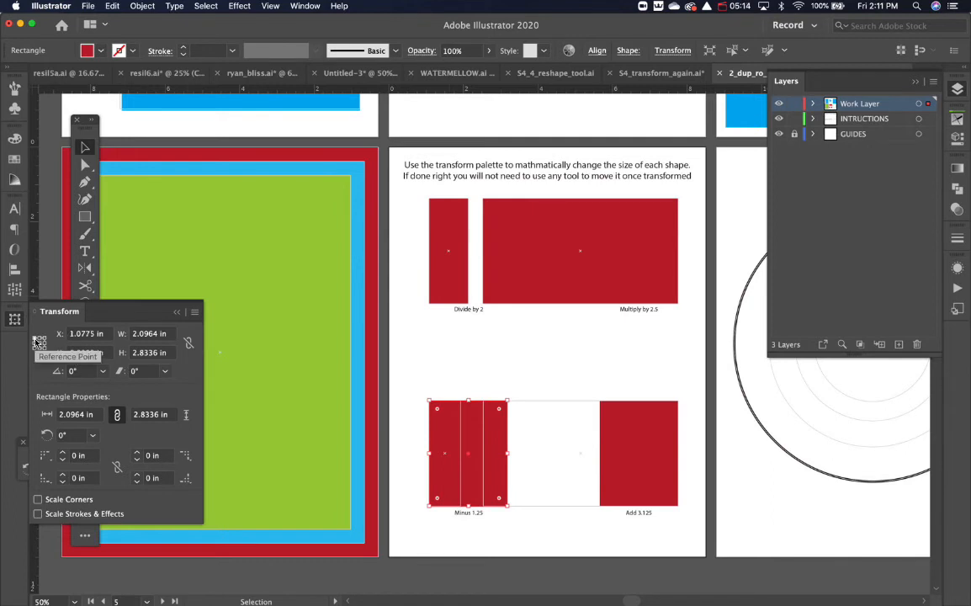
pyautogui.click(169, 334)
pyautogui.write('-')
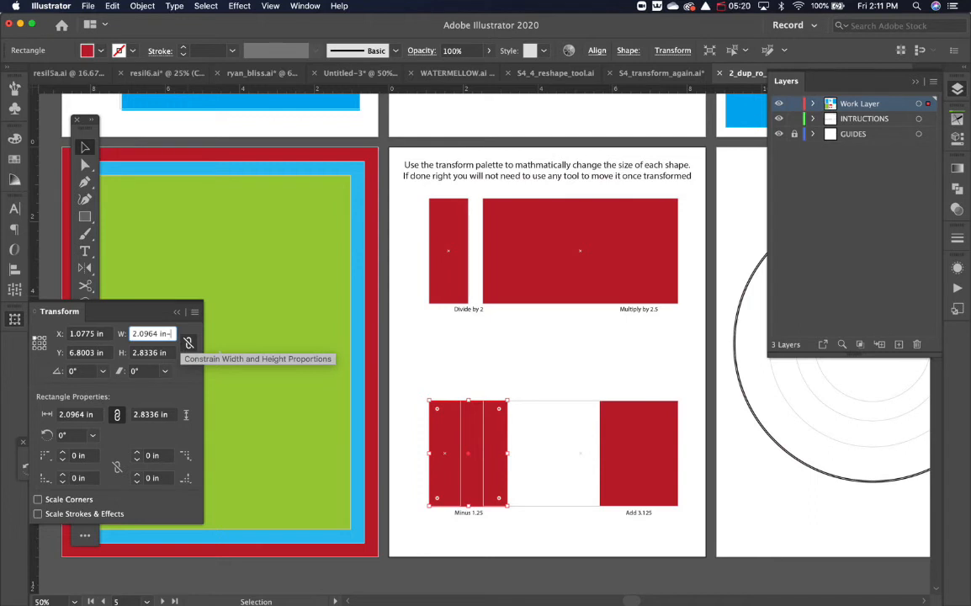
pyautogui.write('1.25')
pyautogui.press('Return')
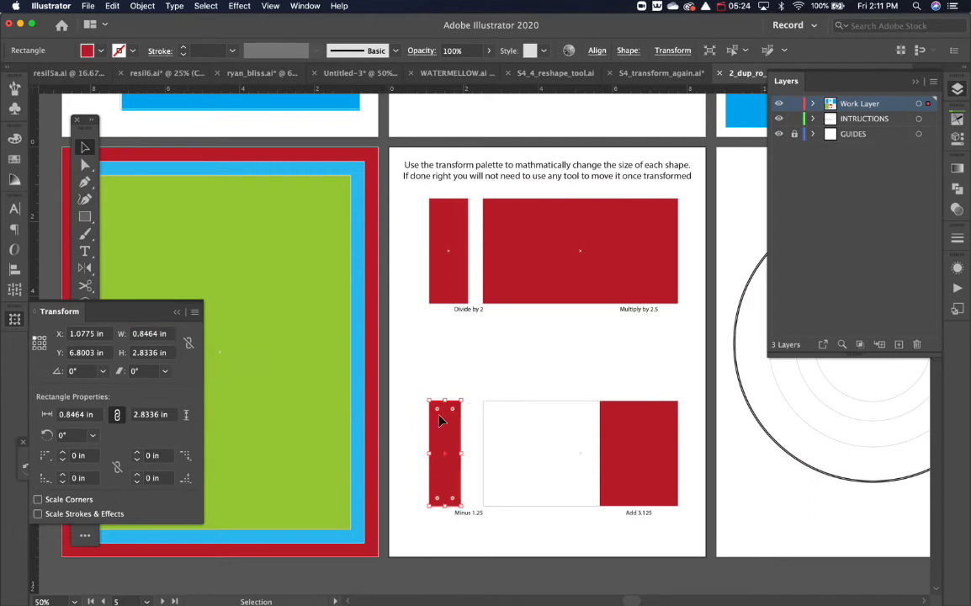
# Step: Set the "Add 3.125" rectangle's reference point to its top-right corner, add 3.125 in to its width, and deselect it
pyautogui.click(638, 465)
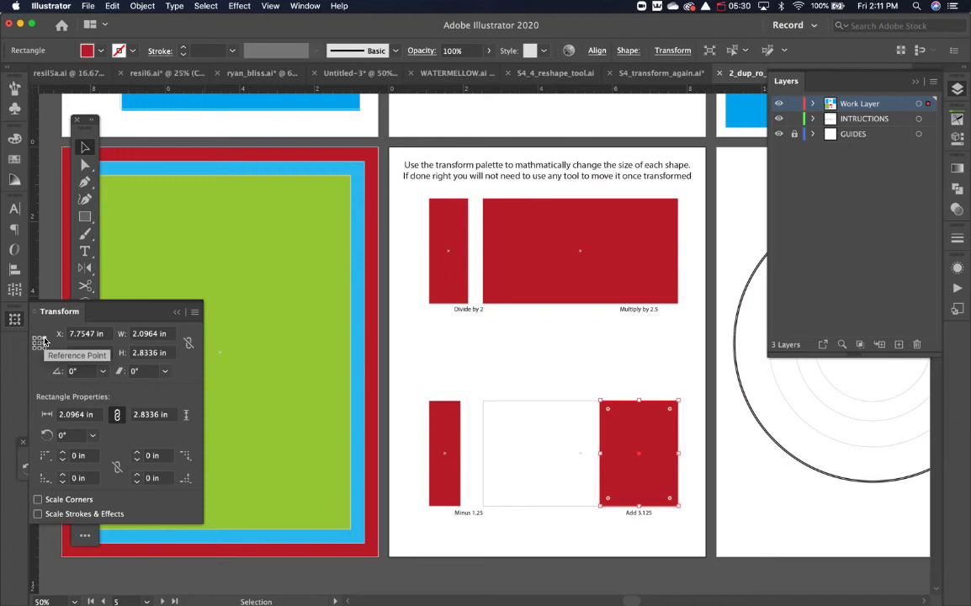
pyautogui.click(169, 333)
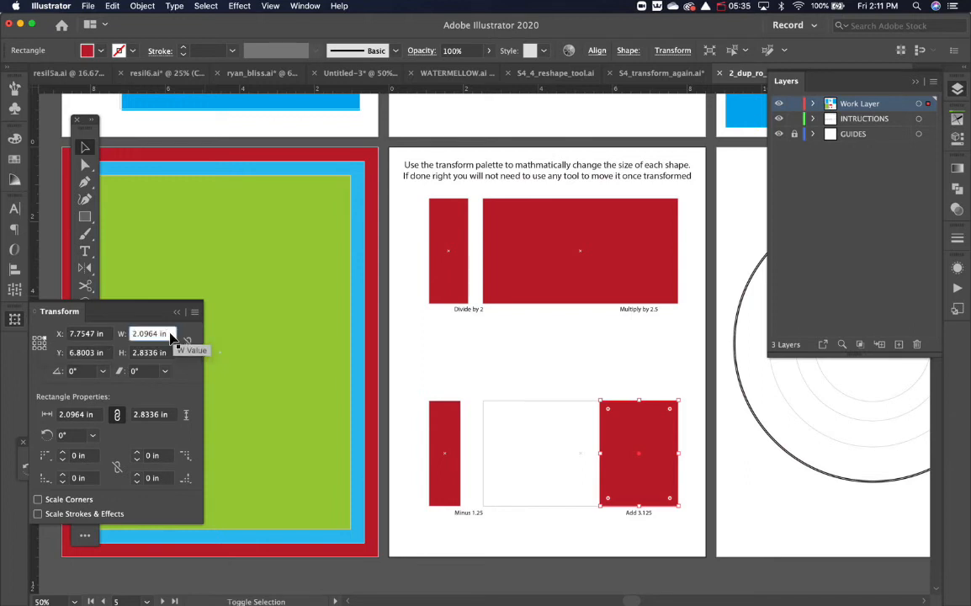
pyautogui.write('+3.125')
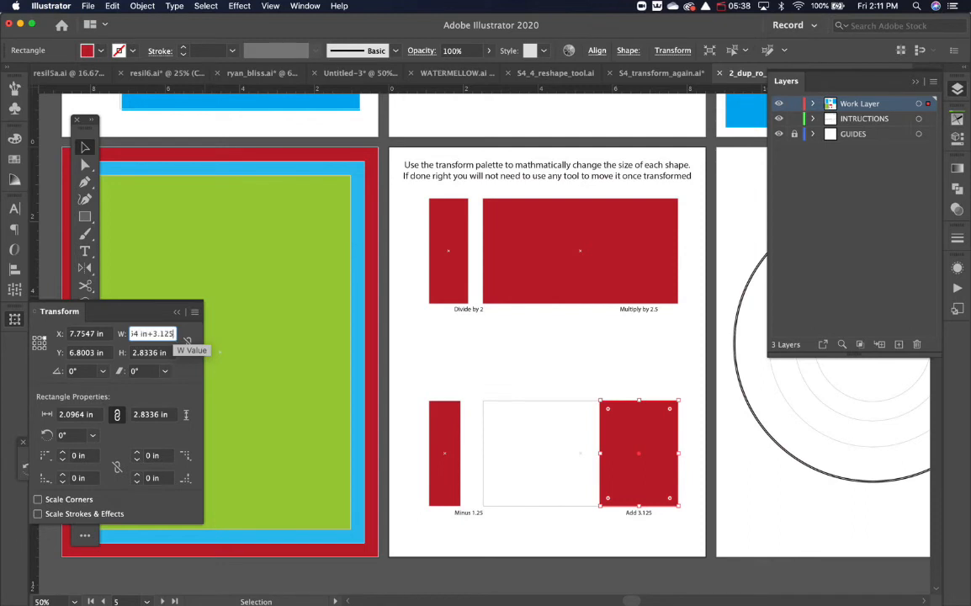
pyautogui.press('Return')
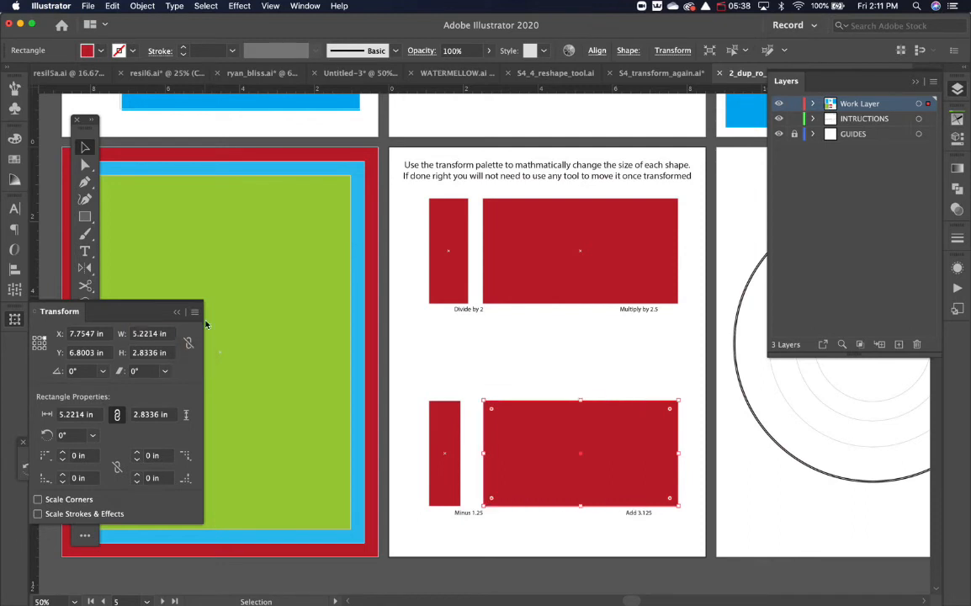
pyautogui.click(452, 346)
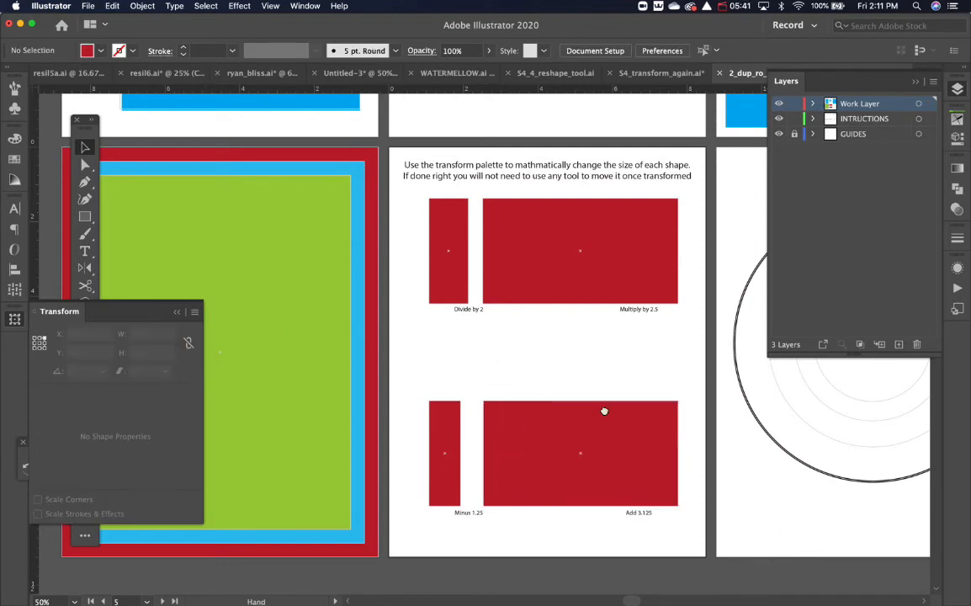
# Step: Select the "Add 3.125" rectangle again and set its width to 5 in
pyautogui.hscroll(5, 479, 413)
pyautogui.scroll(-2, 480, 412)
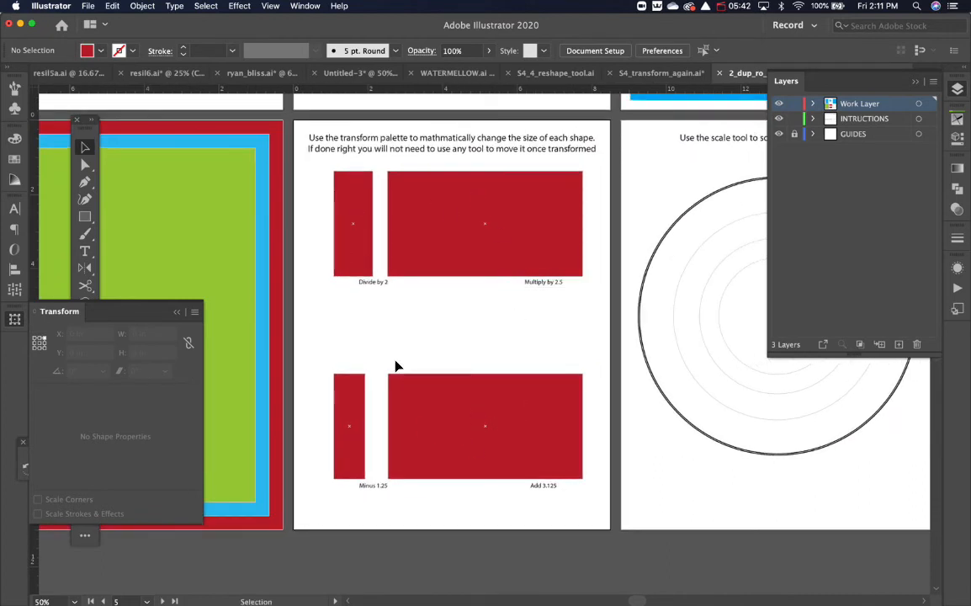
pyautogui.click(452, 380)
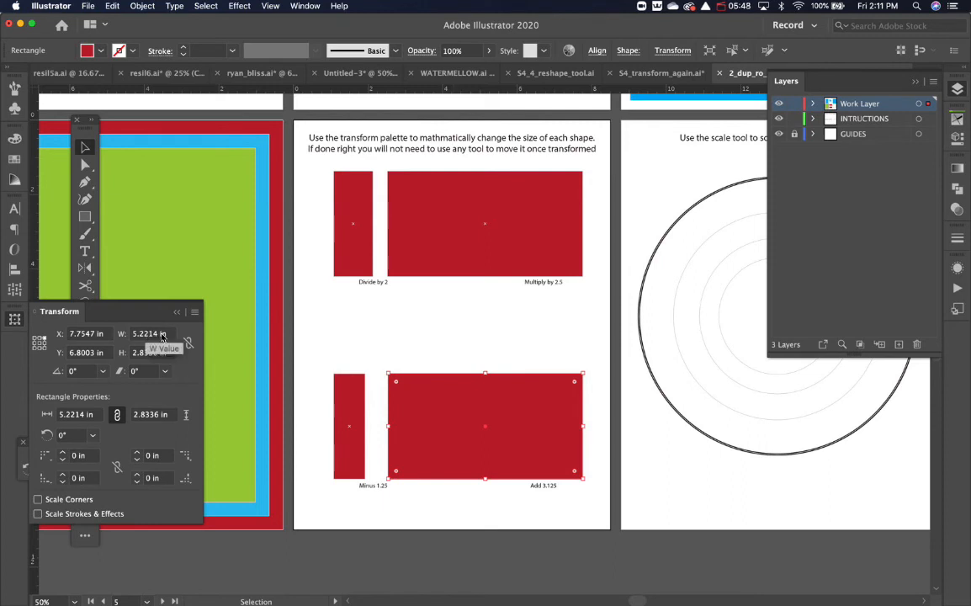
pyautogui.click(163, 337)
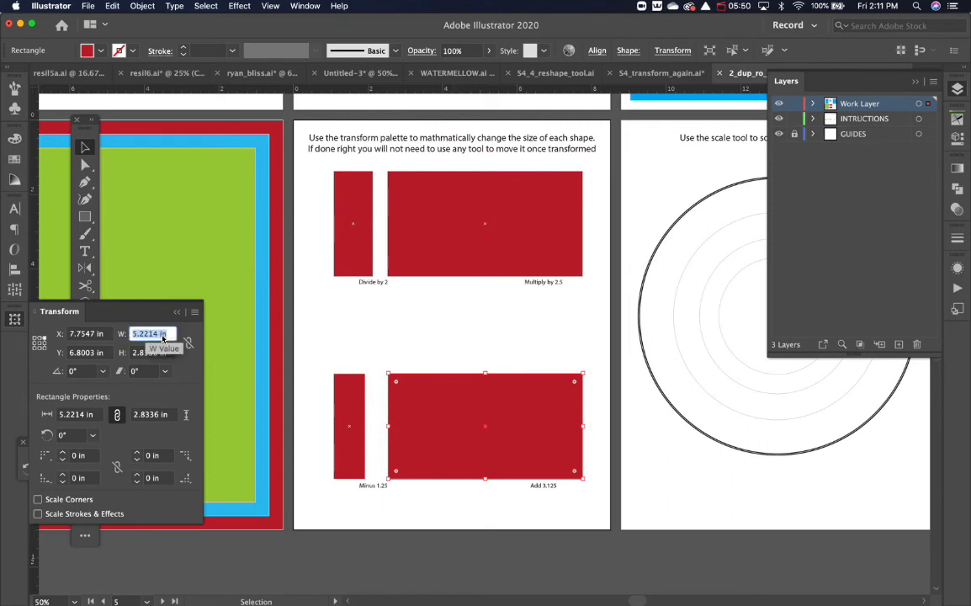
pyautogui.write('5')
pyautogui.press('Tab')
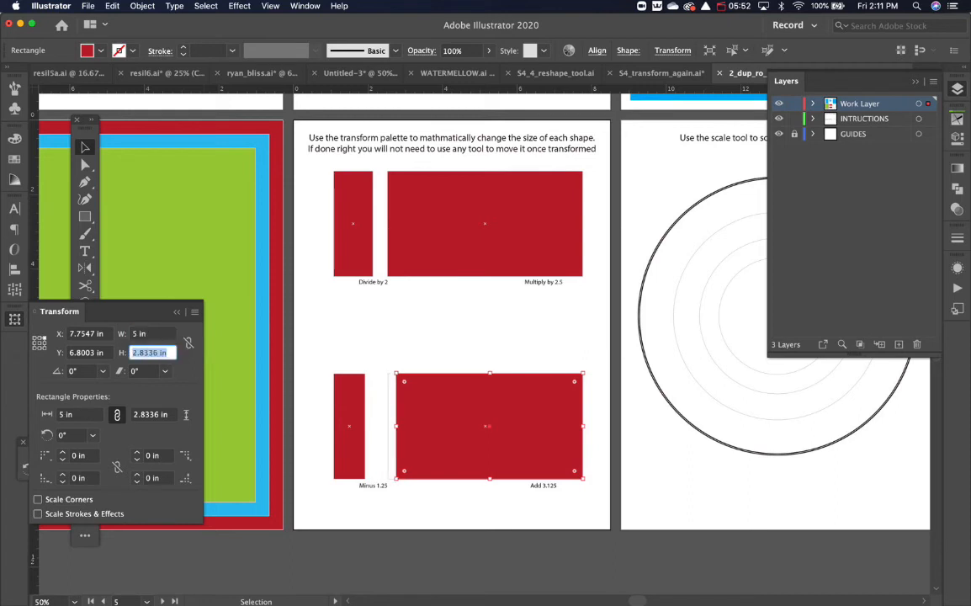
# Step: Set the "Add 3.125" rectangle's height to 3 in and deselect it
pyautogui.write('3')
pyautogui.press('Return')
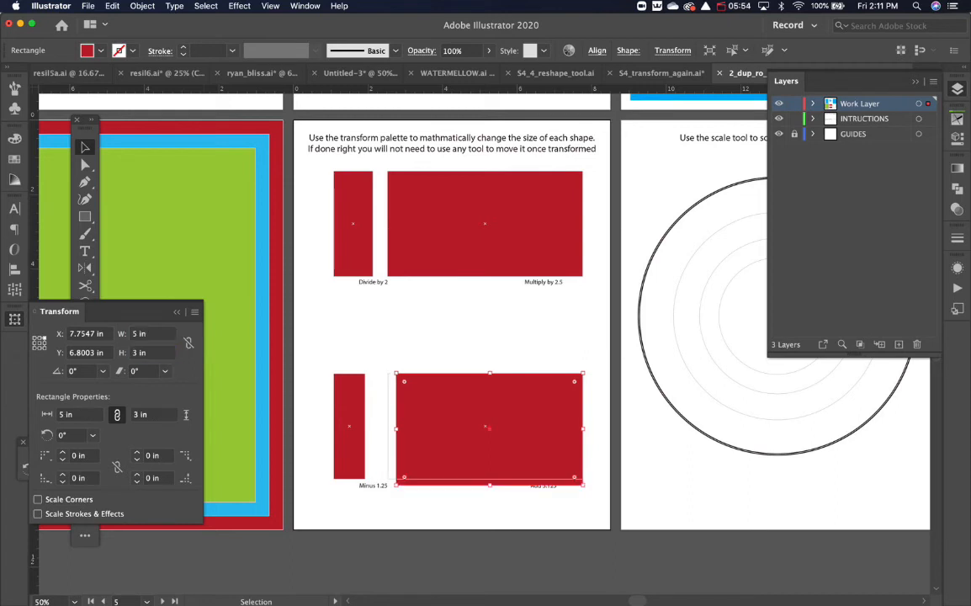
pyautogui.click(481, 342)
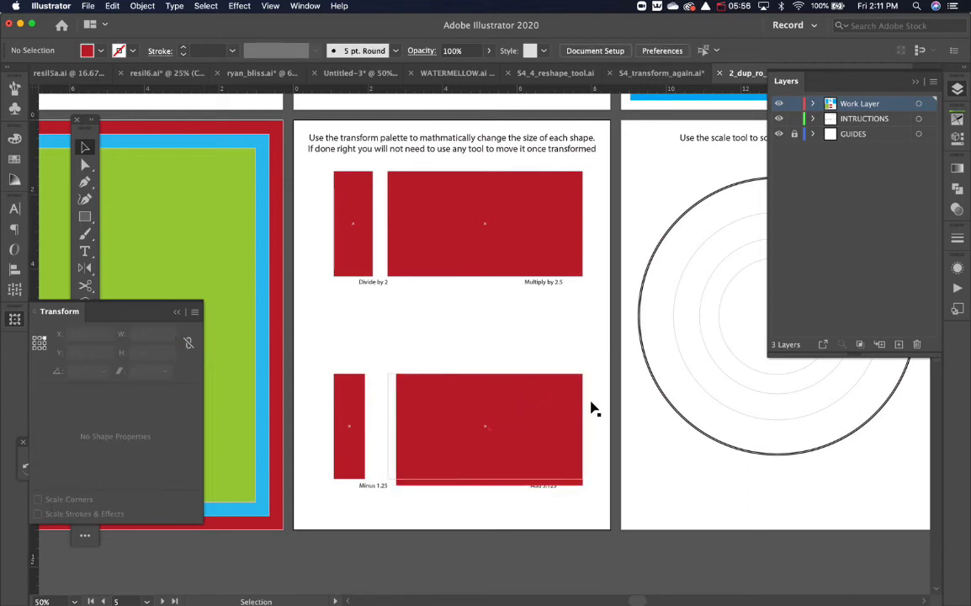
# Step: Make a copy of the outer circle on the scale exercise artboard, scaled uniformly to 75% with the Scale tool
pyautogui.moveTo(676, 332); pyautogui.dragTo(391, 363)
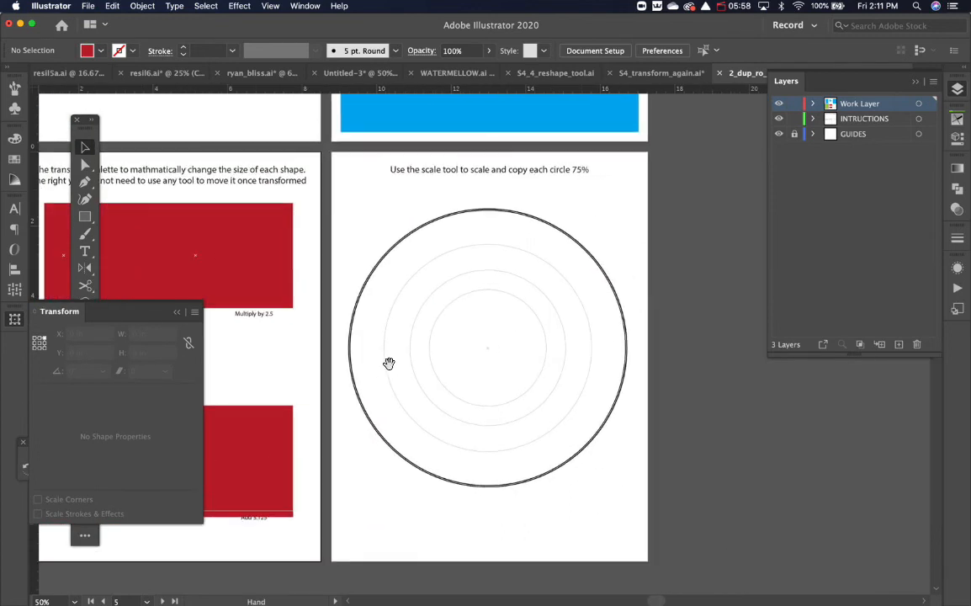
pyautogui.click(598, 266)
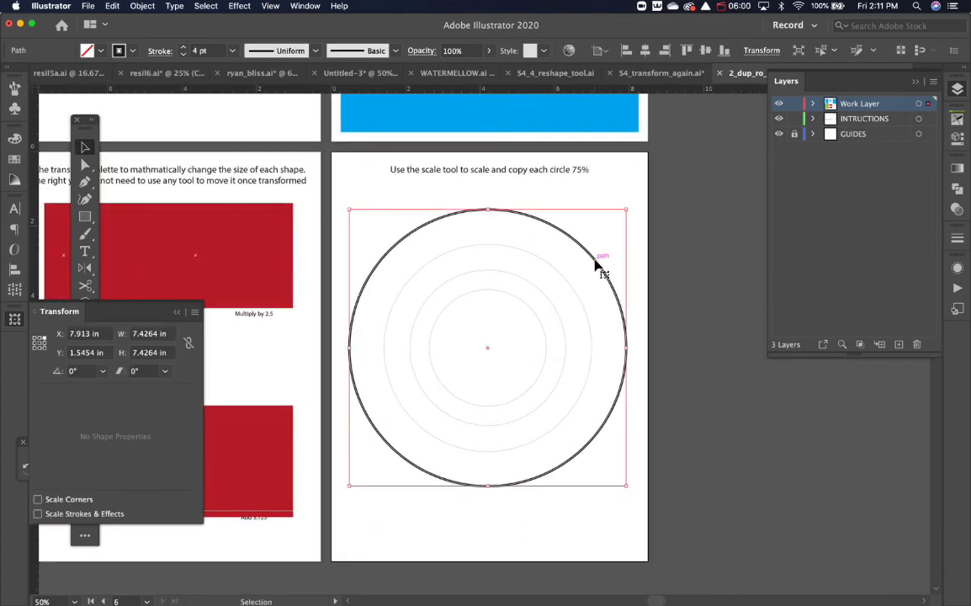
pyautogui.click(14, 319)
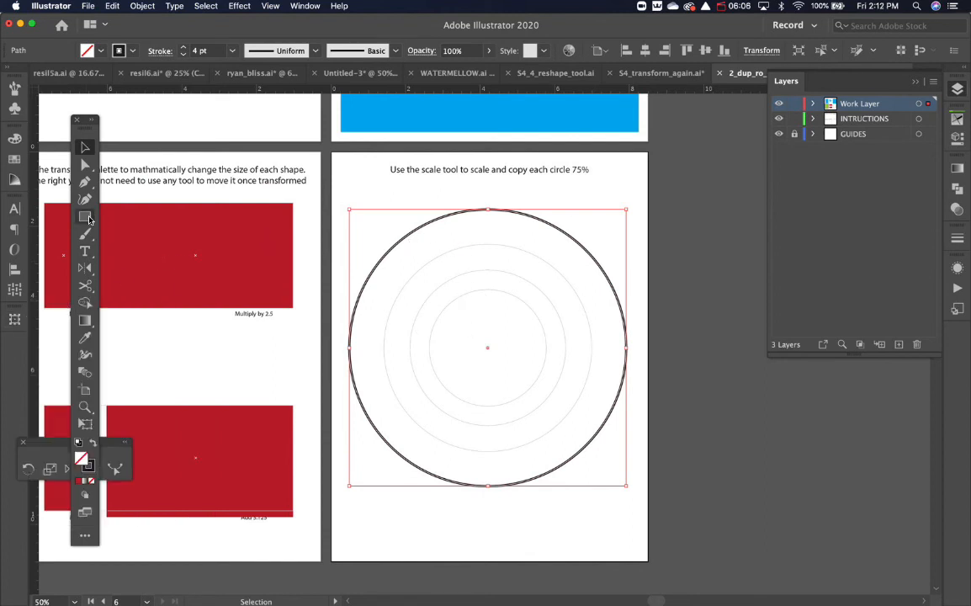
pyautogui.click(90, 121)
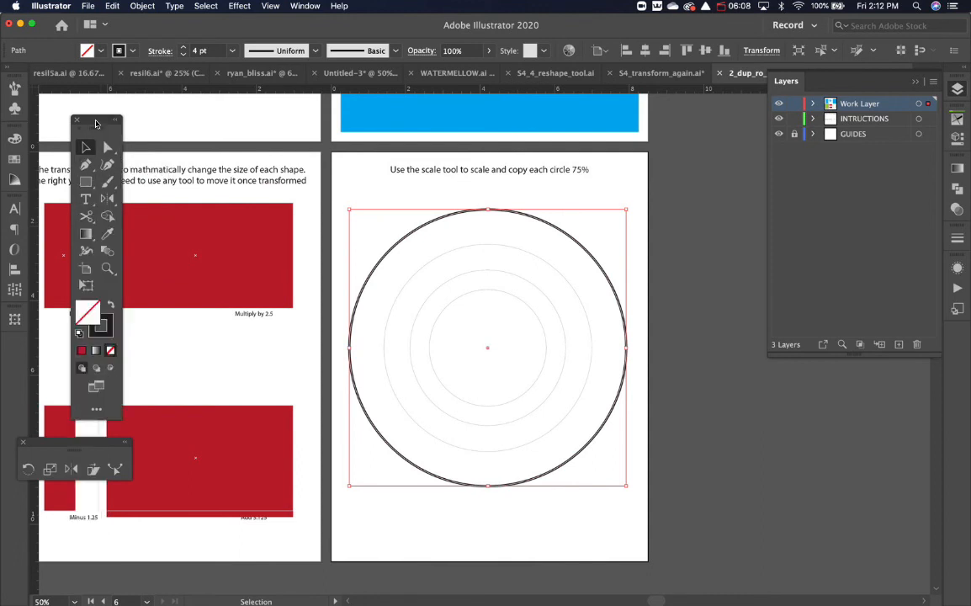
pyautogui.click(109, 202)
pyautogui.moveTo(111, 205); pyautogui.dragTo(130, 199)
pyautogui.press('Return')
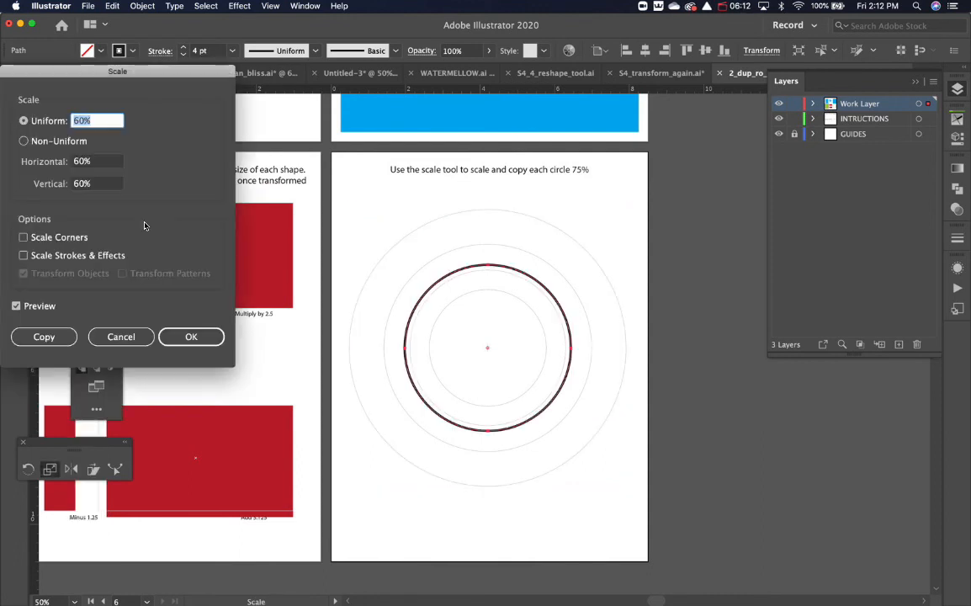
pyautogui.write('78')
pyautogui.click(44, 337)
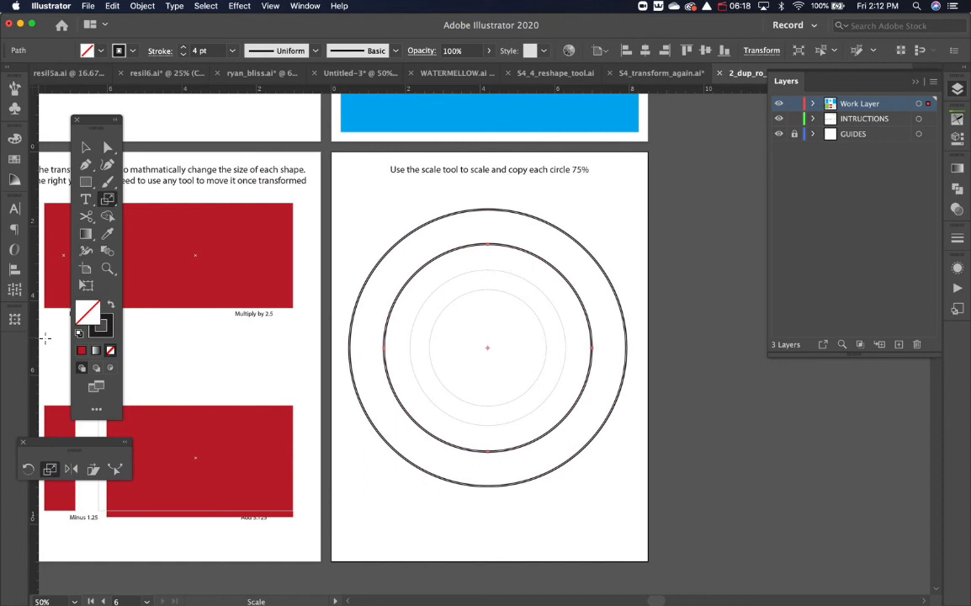
# Step: Repeat the 75% scale-and-copy transformation twice to add two smaller concentric circles on the inner guidelines
pyautogui.press('v')
pyautogui.press('super+d')
pyautogui.press('super+d')
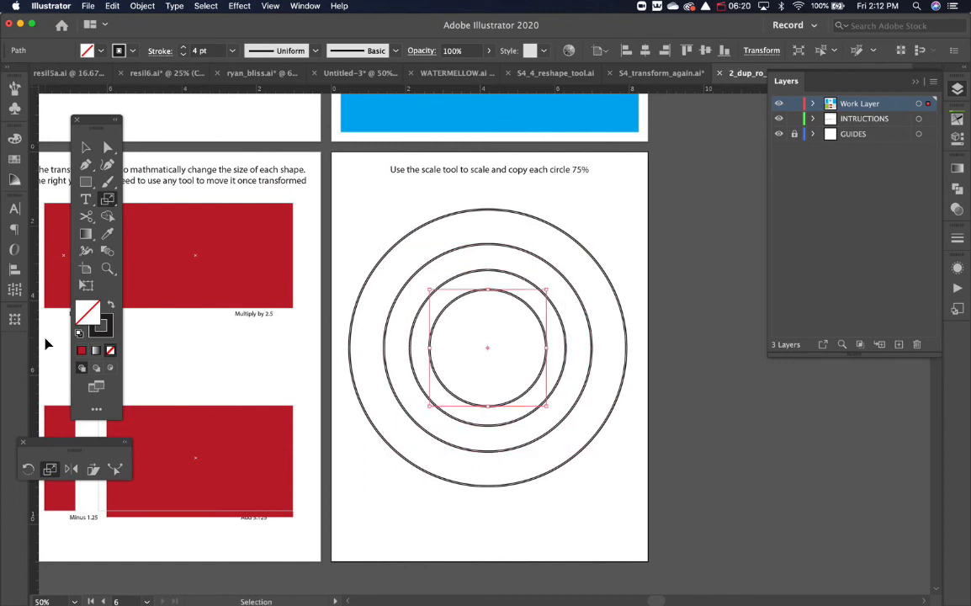
pyautogui.press('s')
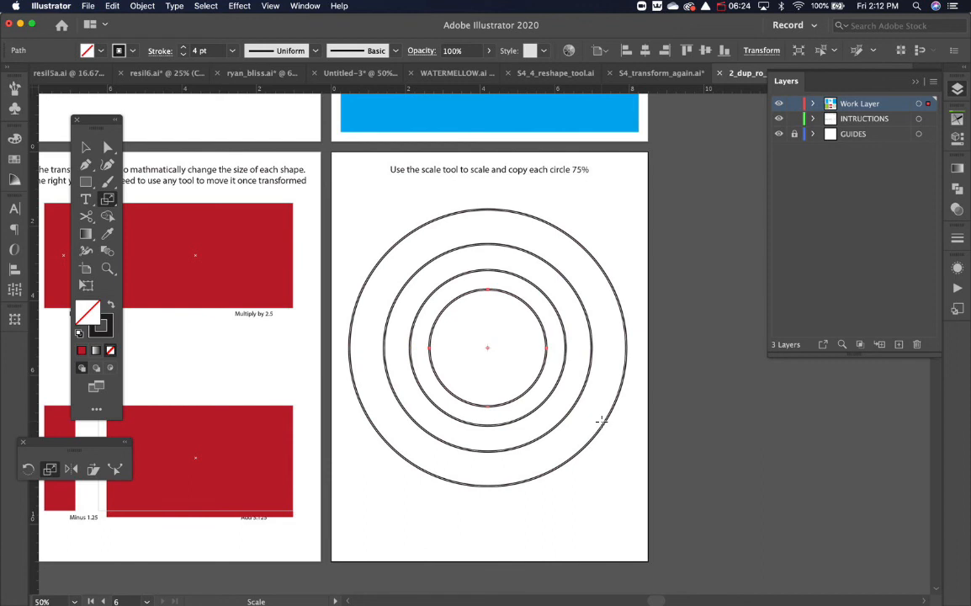
# Step: Undo the three scaled circle copies
pyautogui.press('v')
pyautogui.press('super+z')
pyautogui.press('super+z')
pyautogui.press('super+z')
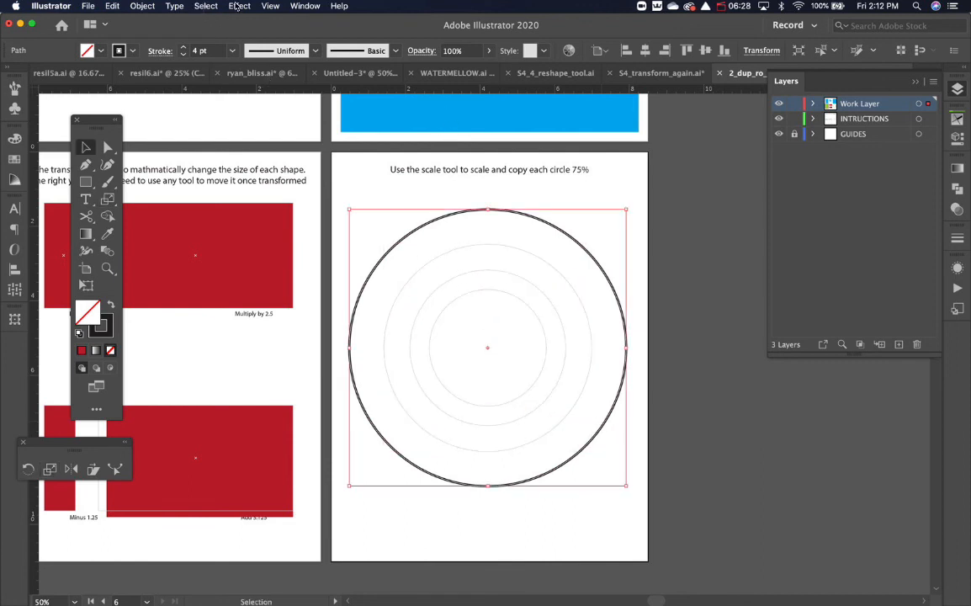
pyautogui.click(238, 6)
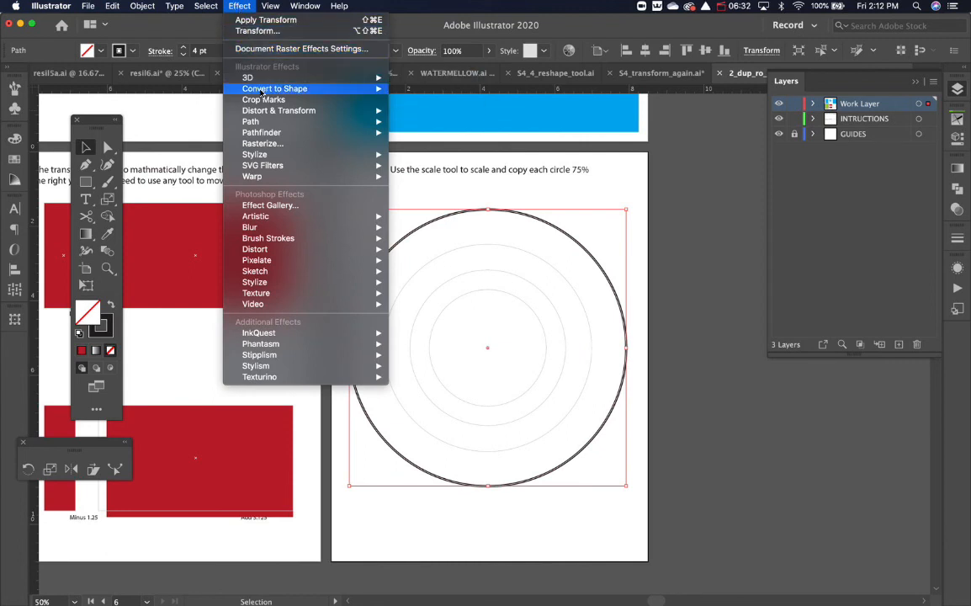
pyautogui.moveTo(141, 6)
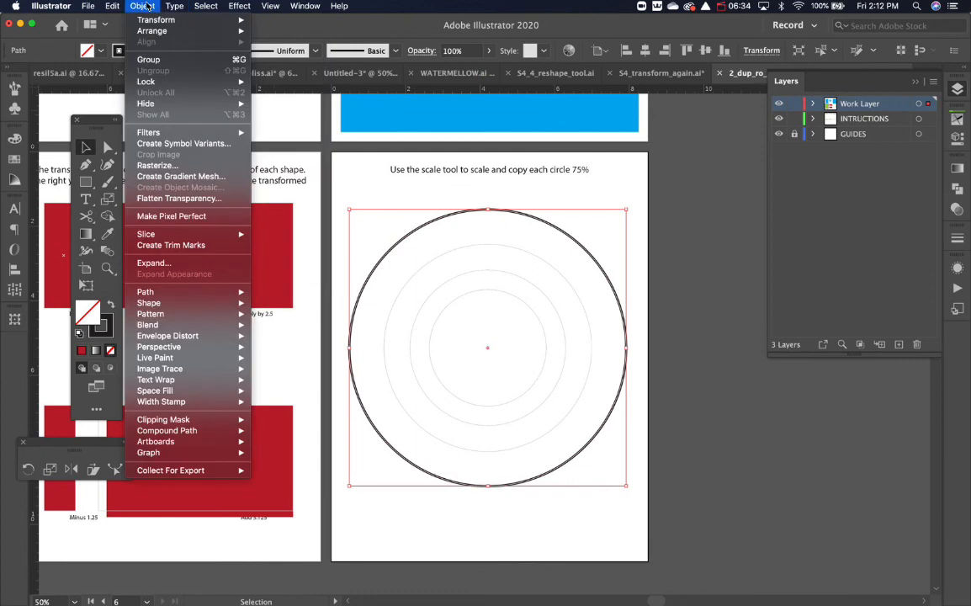
pyautogui.click(346, 194)
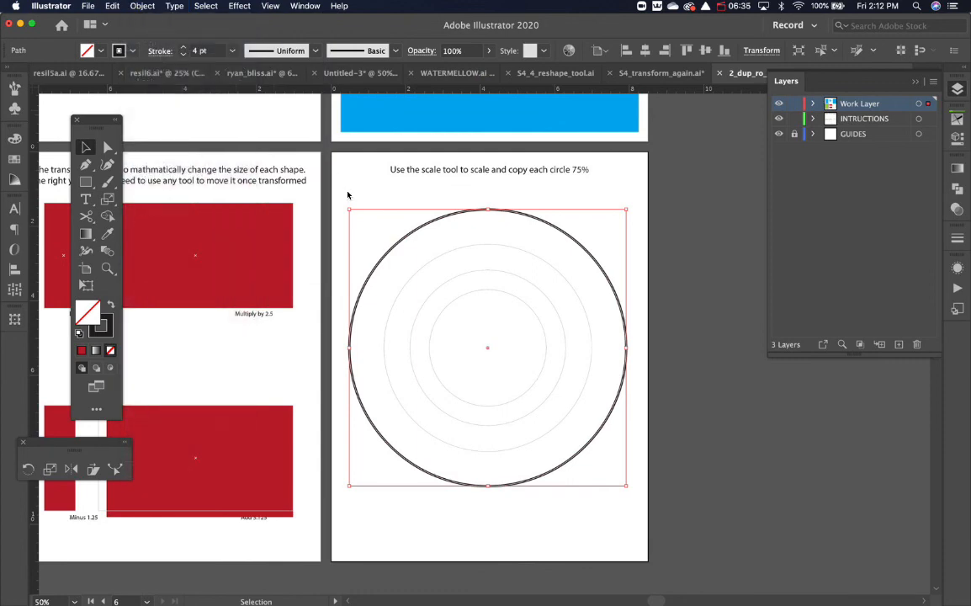
pyautogui.click(665, 286)
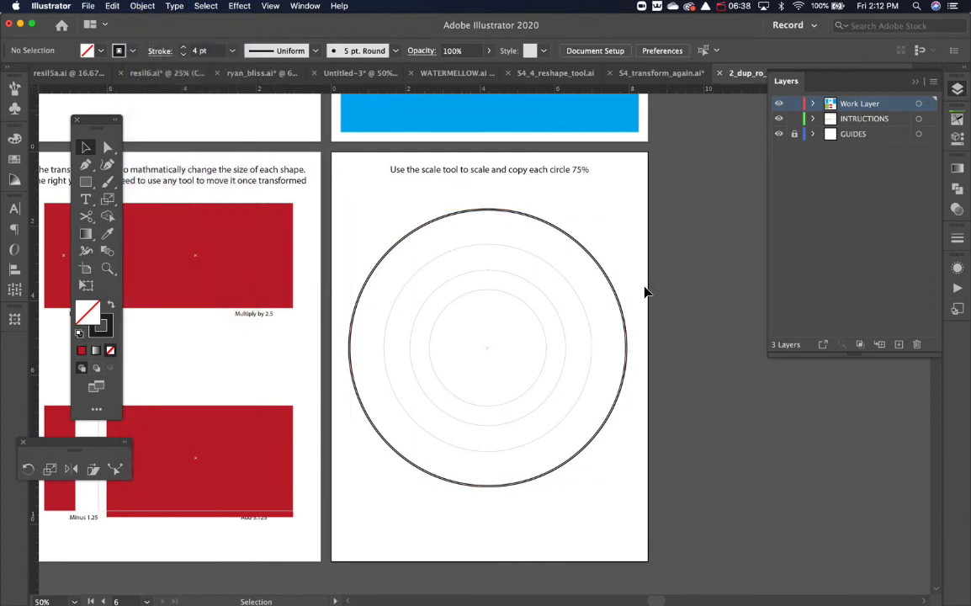
pyautogui.click(588, 261)
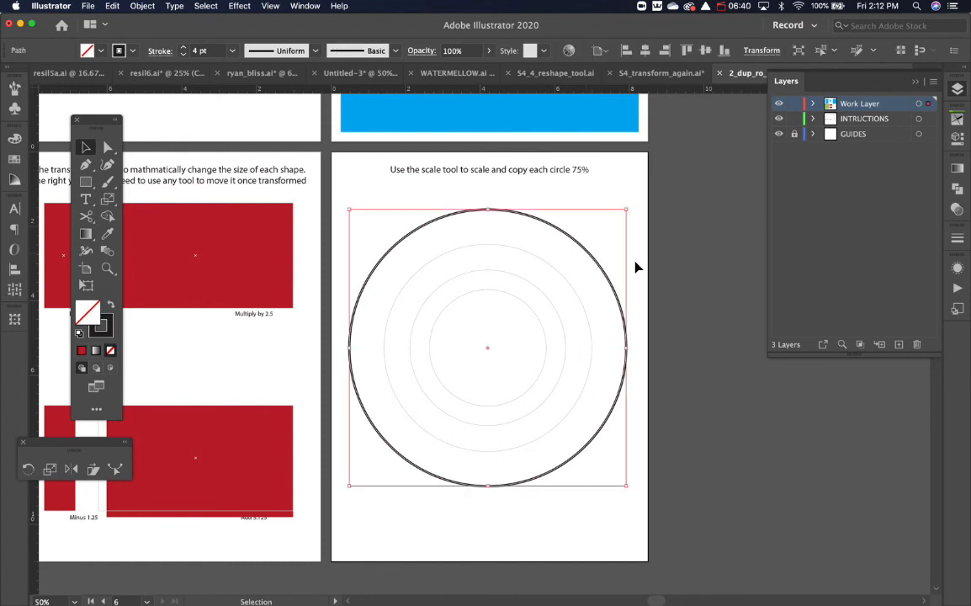
pyautogui.click(670, 281)
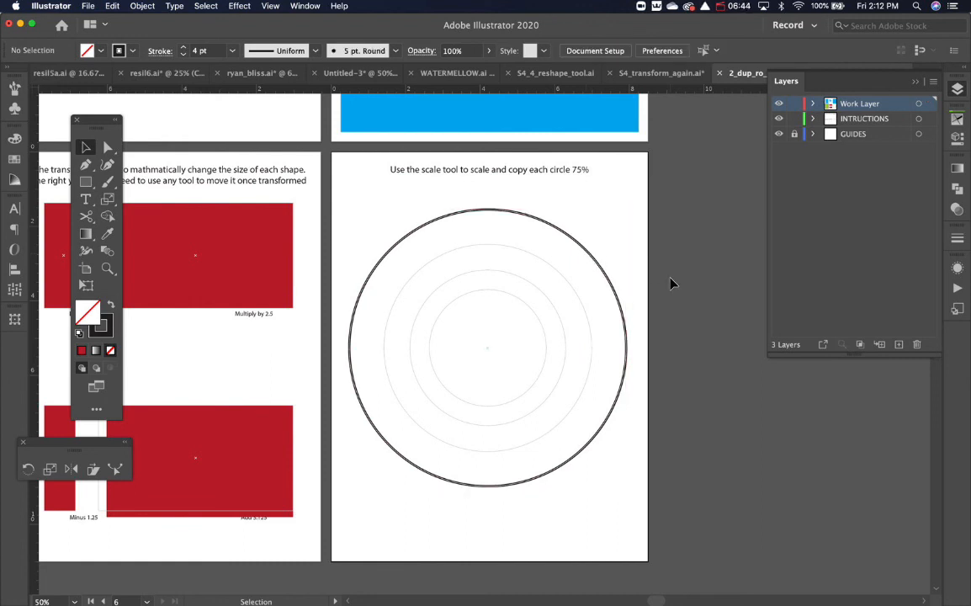
pyautogui.press('super+minus')
pyautogui.press('super+minus')
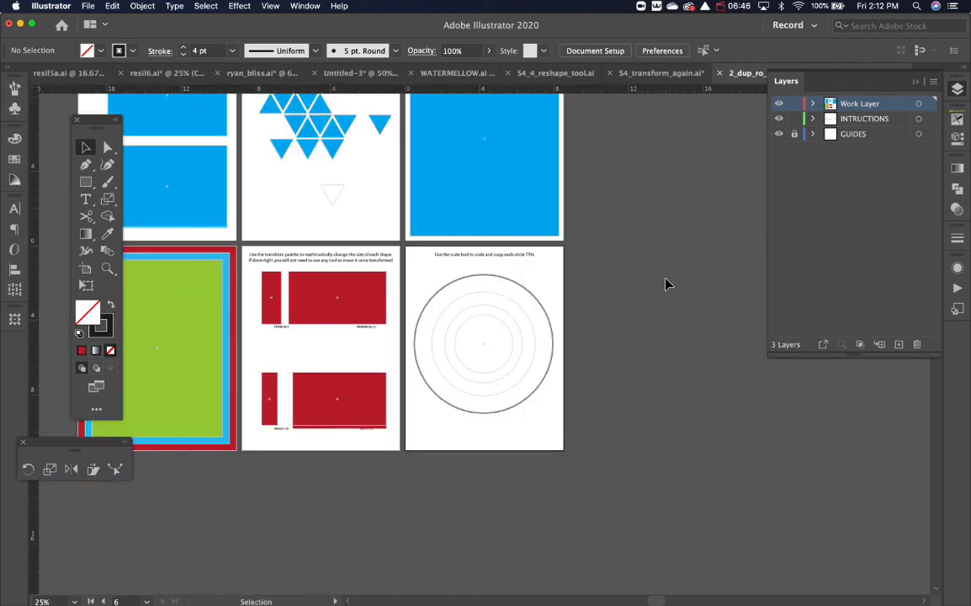